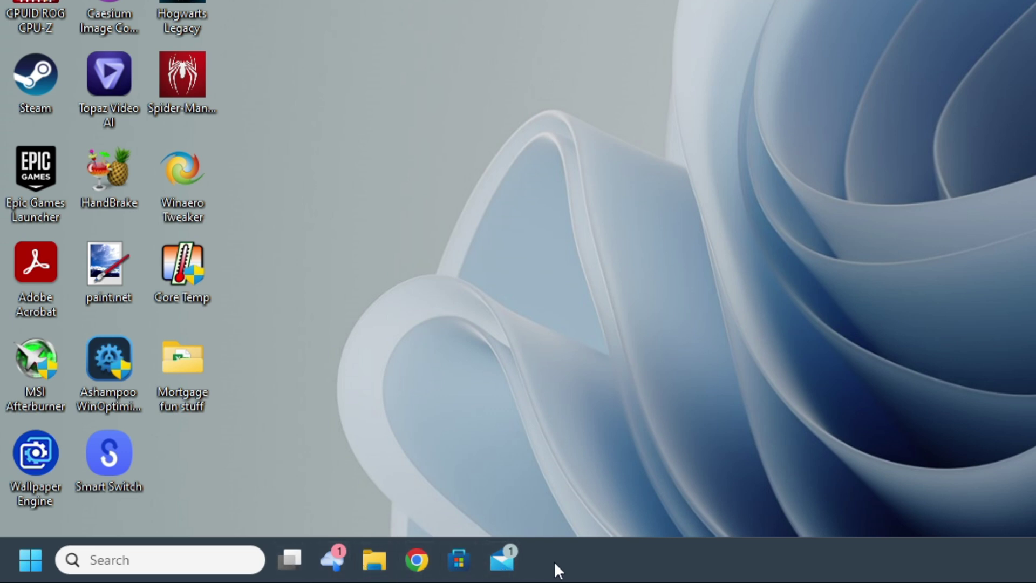
- Unpin the Mail and Microsoft Store icons, leaving Task View, Widgets, File Explorer and Chrome
right_click(501, 558)
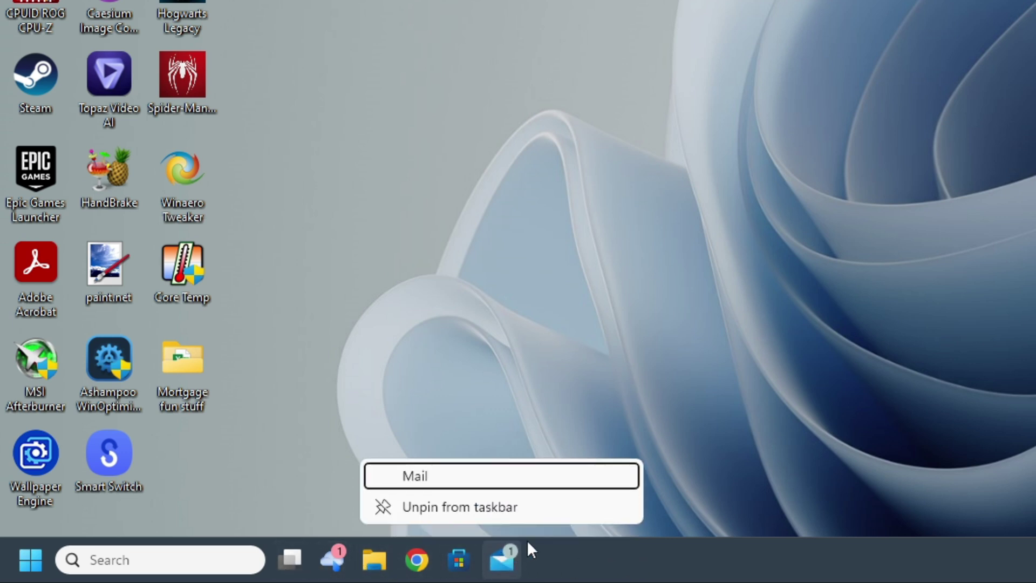
click(507, 508)
right_click(457, 558)
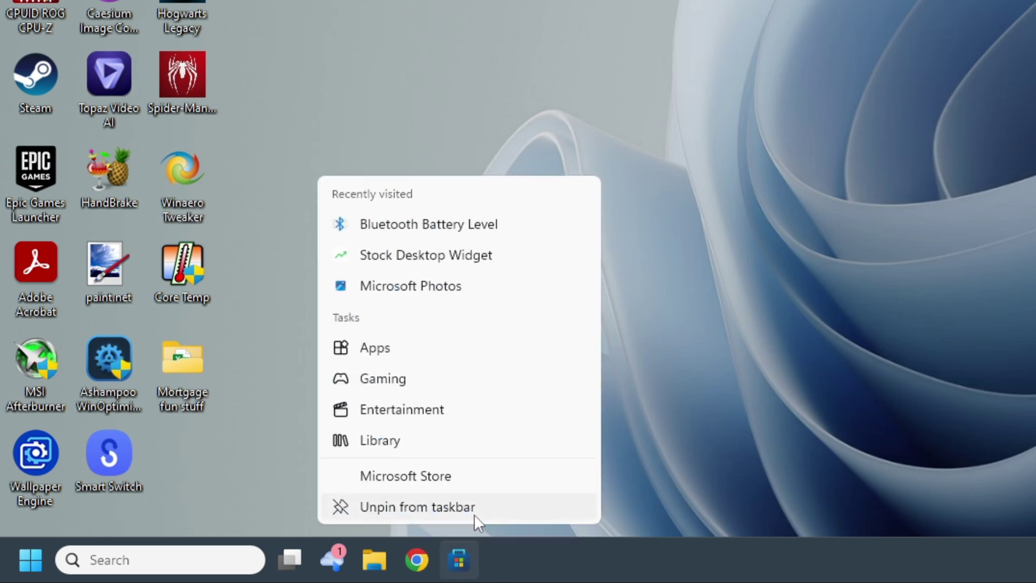
click(474, 514)
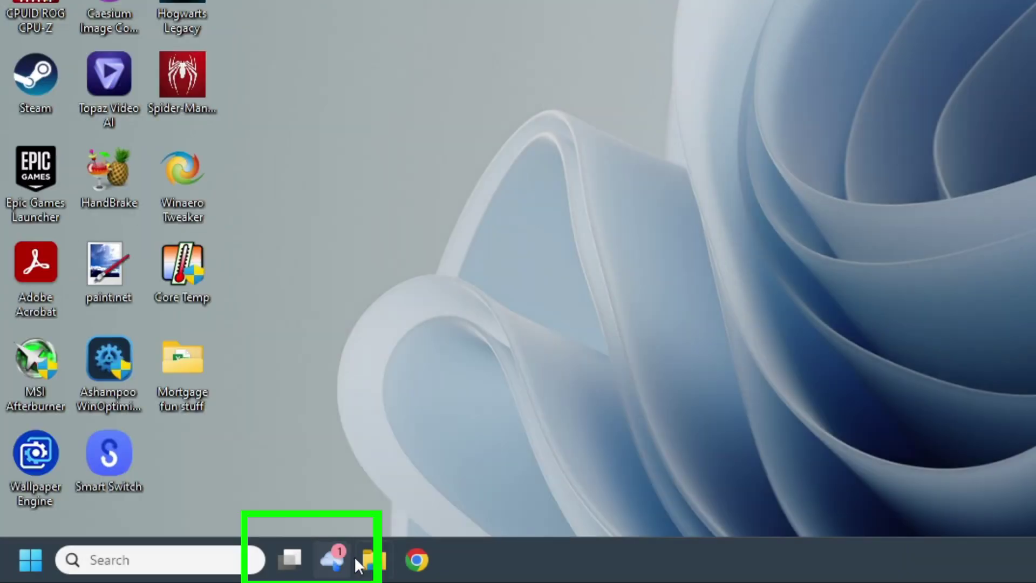
- Preview the Widgets panel and the Task view virtual desktops overview
click(336, 559)
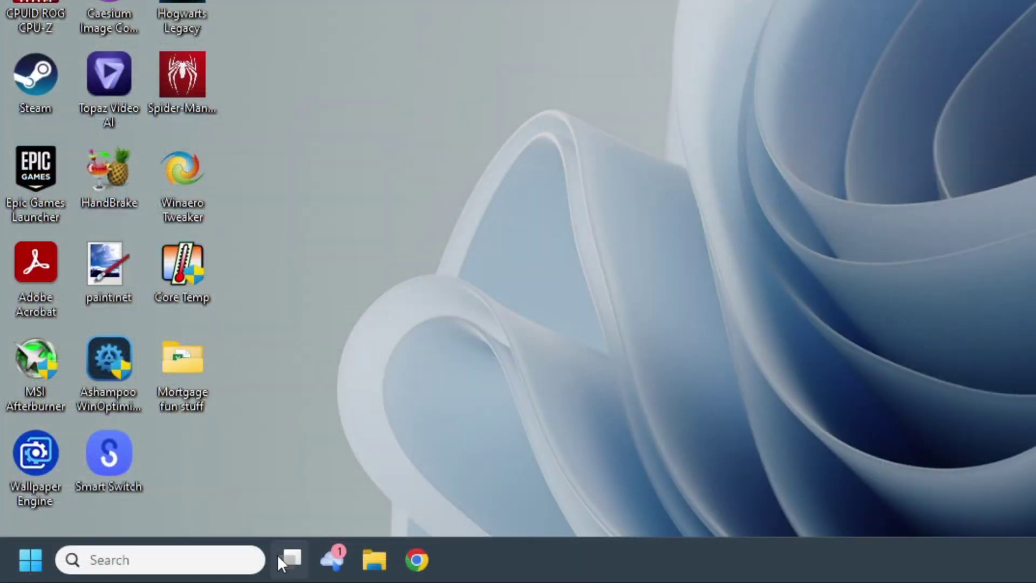
click(123, 574)
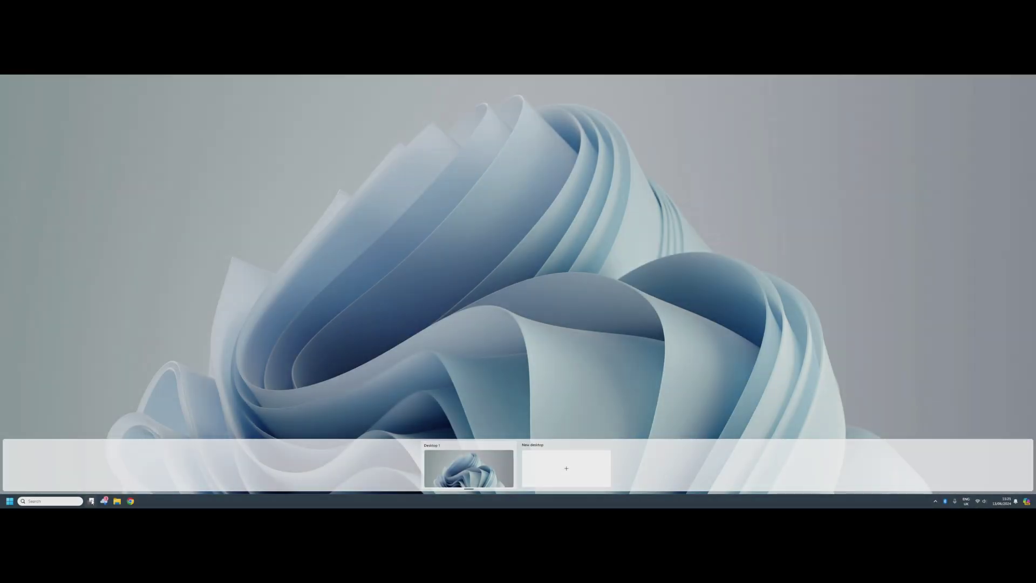
click(92, 501)
- In Taskbar settings, switch off the Copilot and Widgets buttons and check the hidden tray icons
right_click(175, 501)
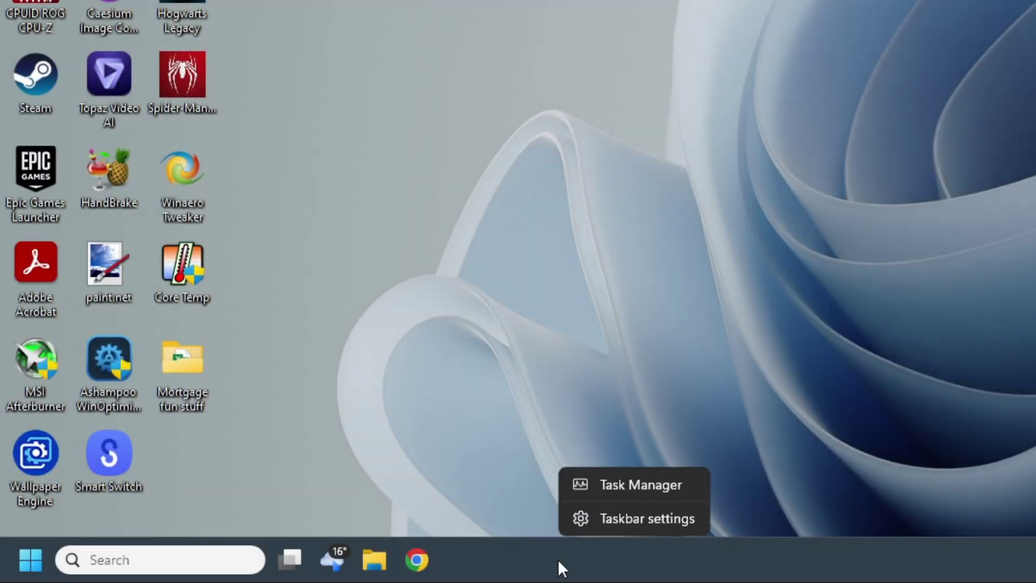
click(676, 525)
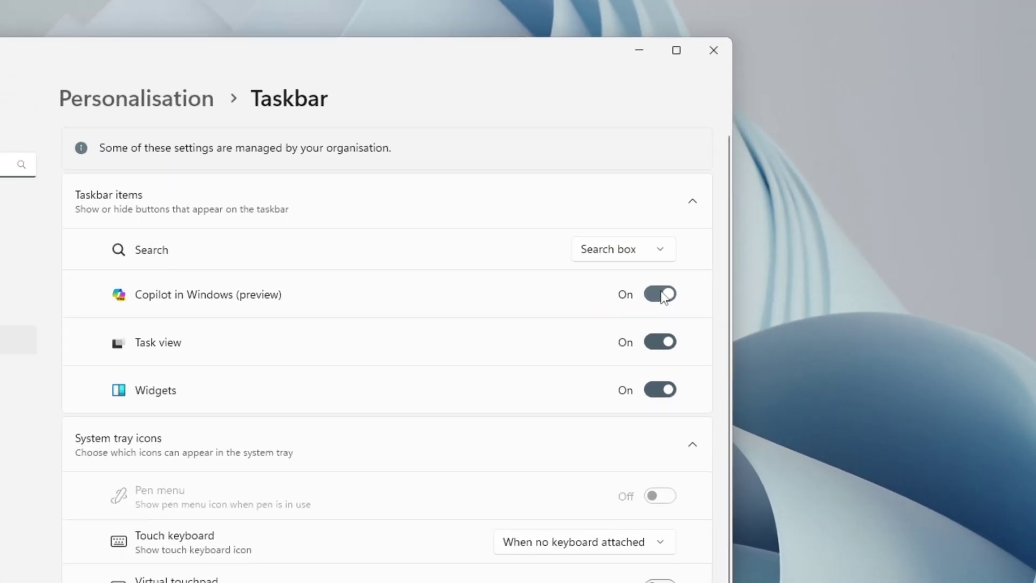
click(664, 297)
click(665, 391)
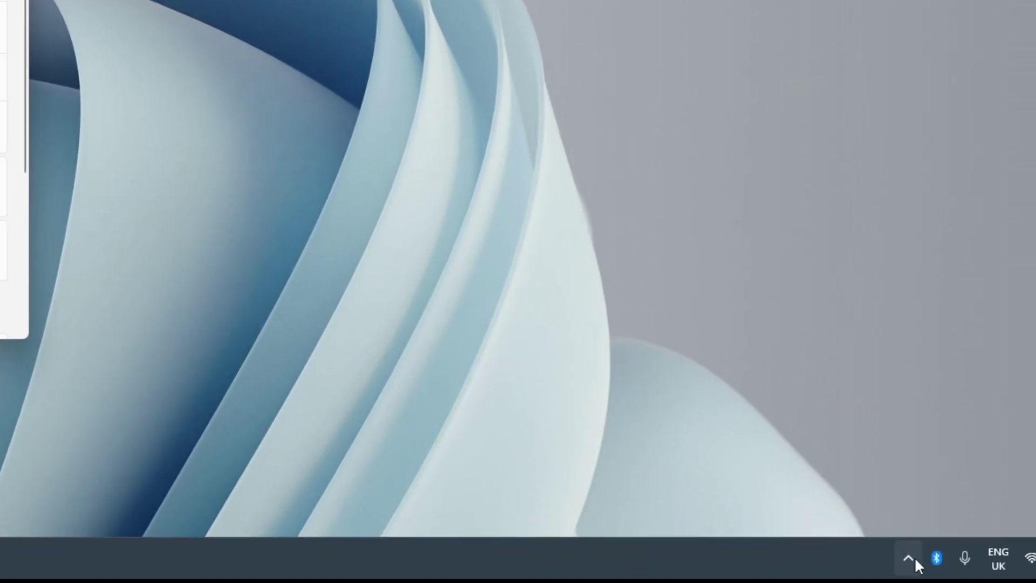
click(912, 559)
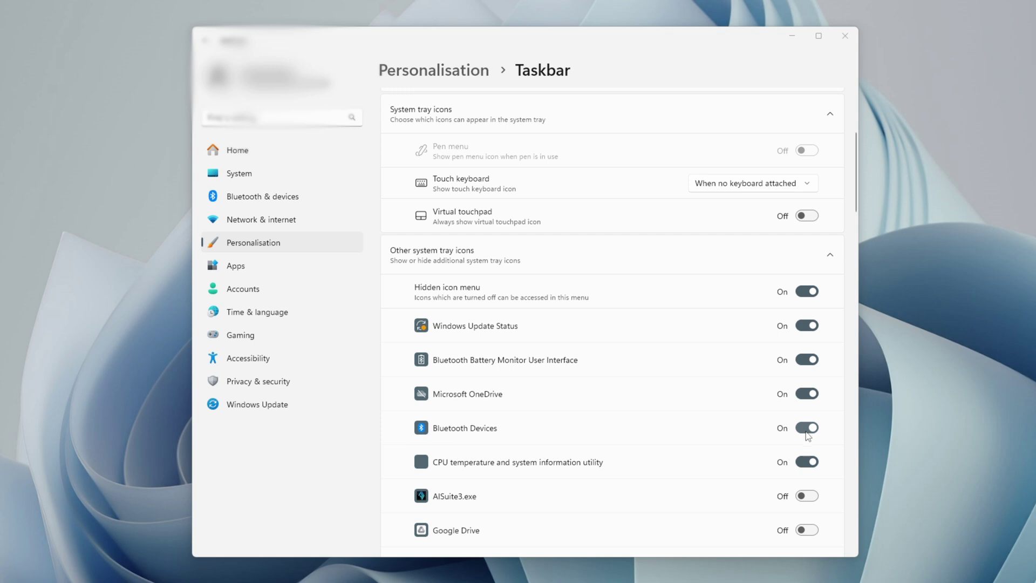
scroll(808, 436, down, 3)
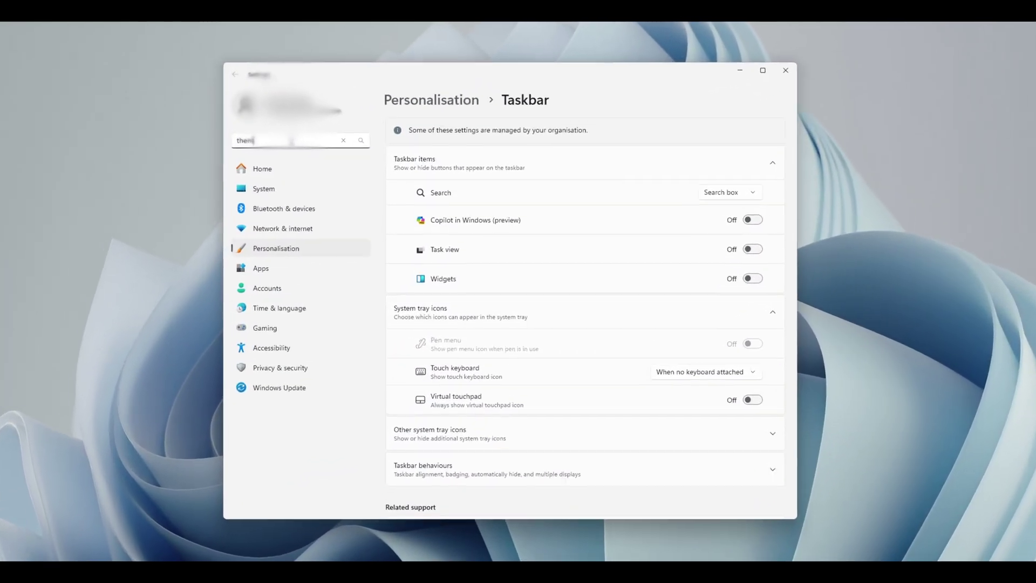
- Open the Themes settings page and preview the Windows dark and Sunrise themes
text(eme)
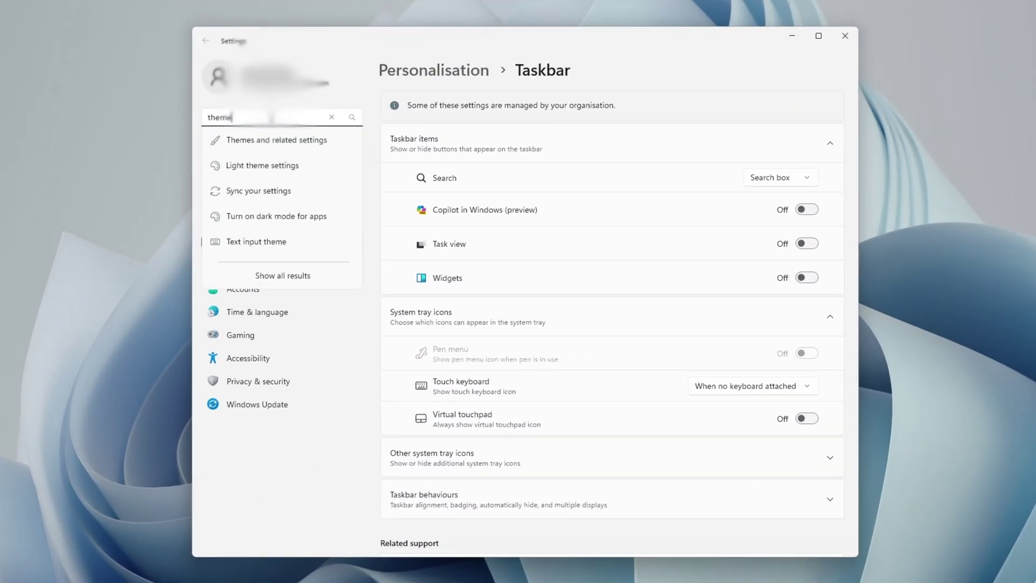
click(253, 150)
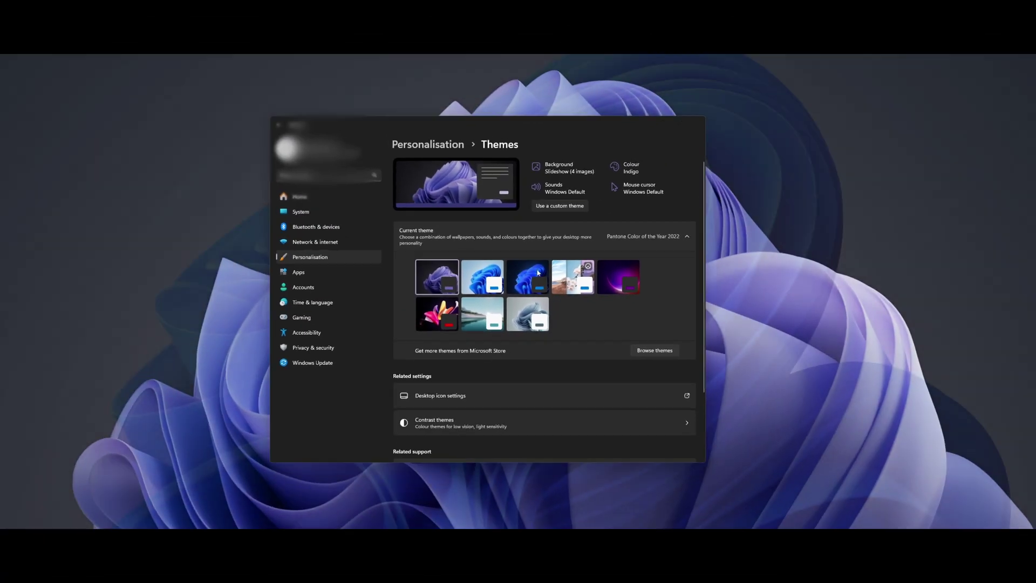
click(538, 273)
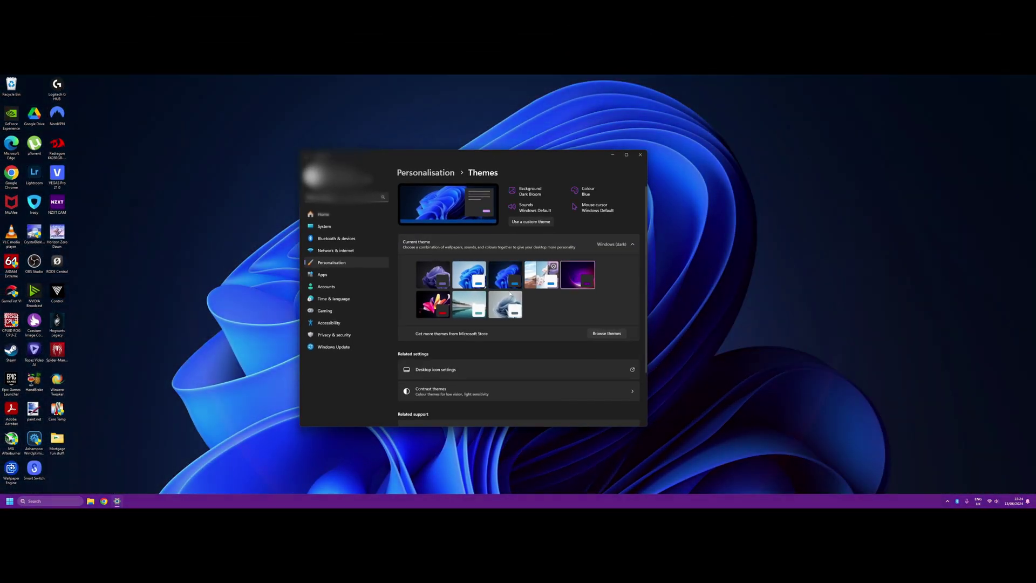
click(468, 304)
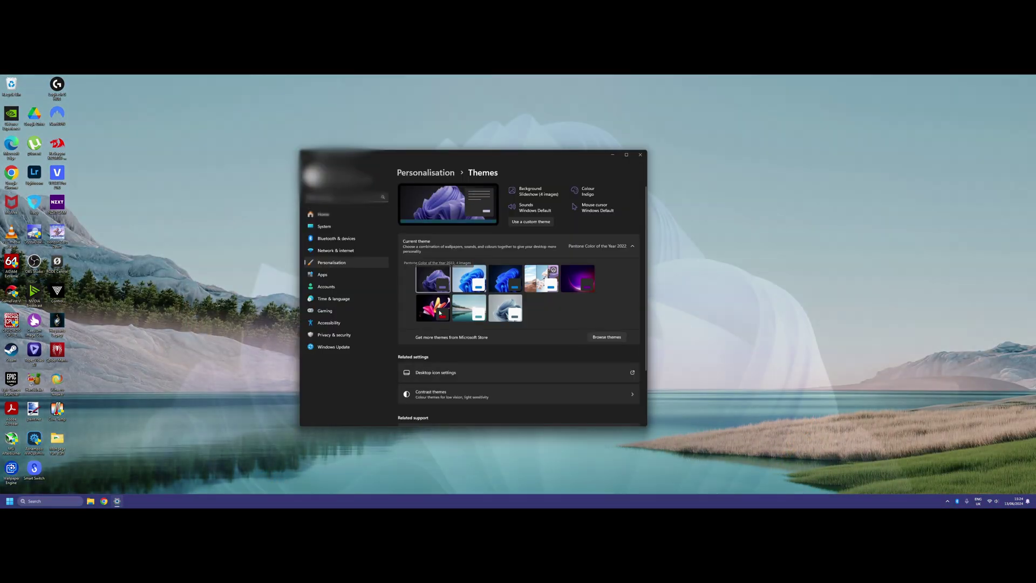
- Apply the Captured Motion theme and set the accent colour to Orange dark
click(440, 312)
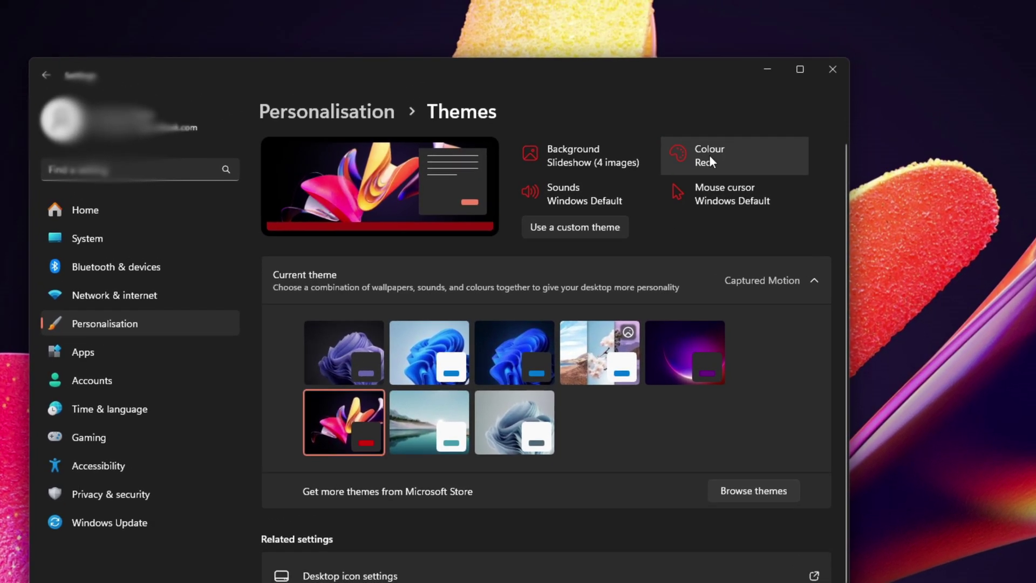
click(753, 150)
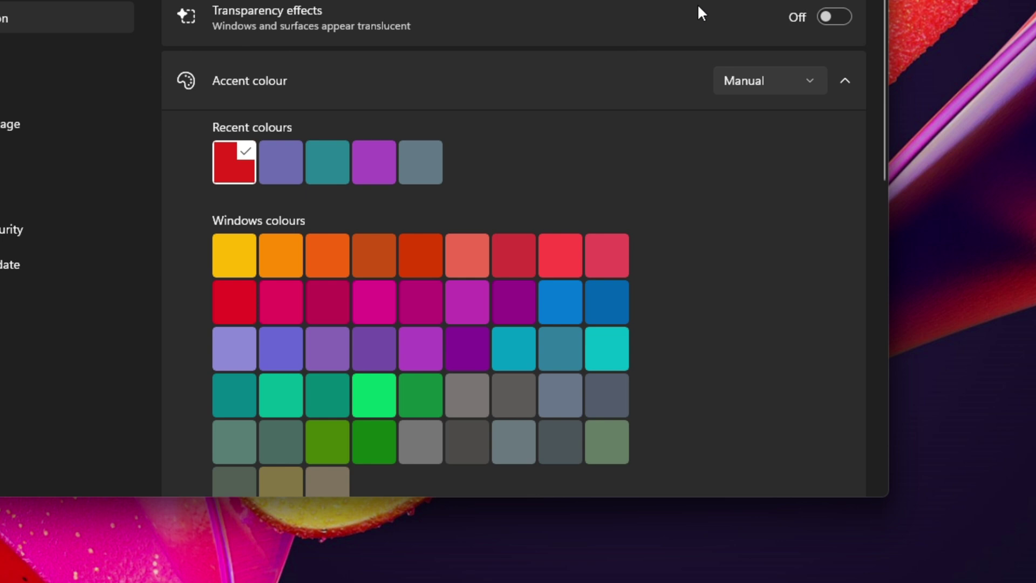
click(391, 260)
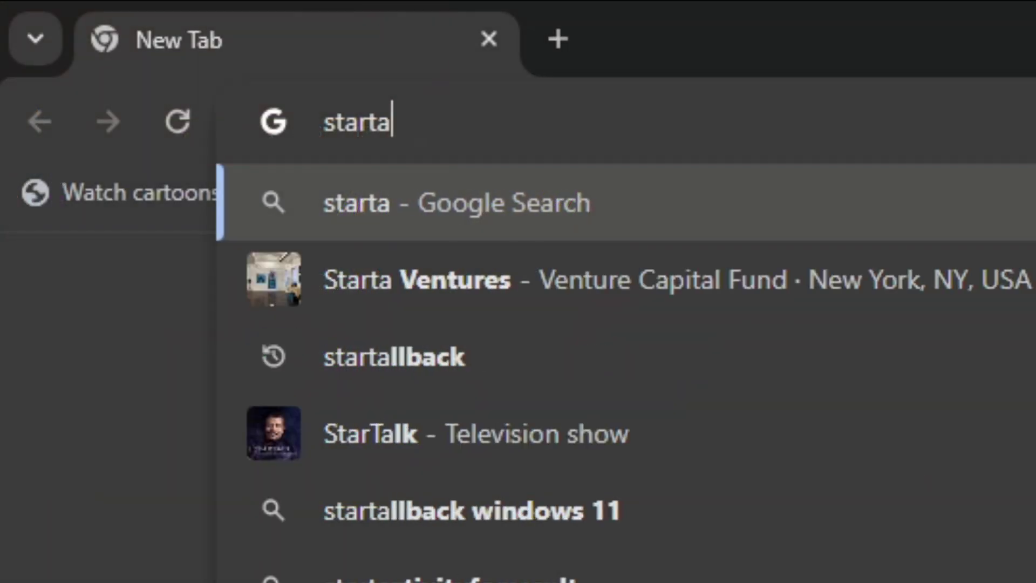
- Search Google for startallback and open the official startallback.com site
text(llb)
key(Return)
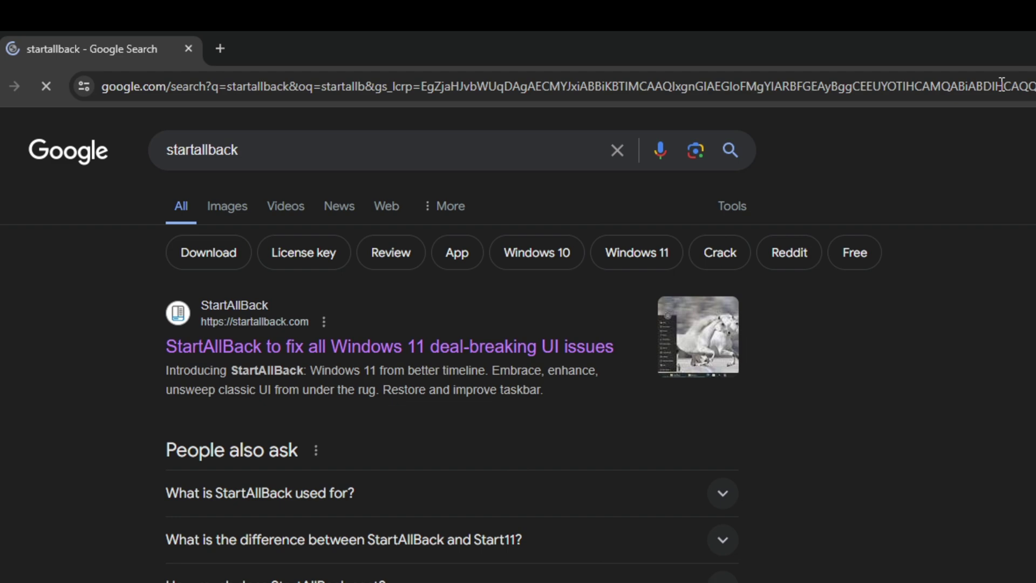
click(440, 347)
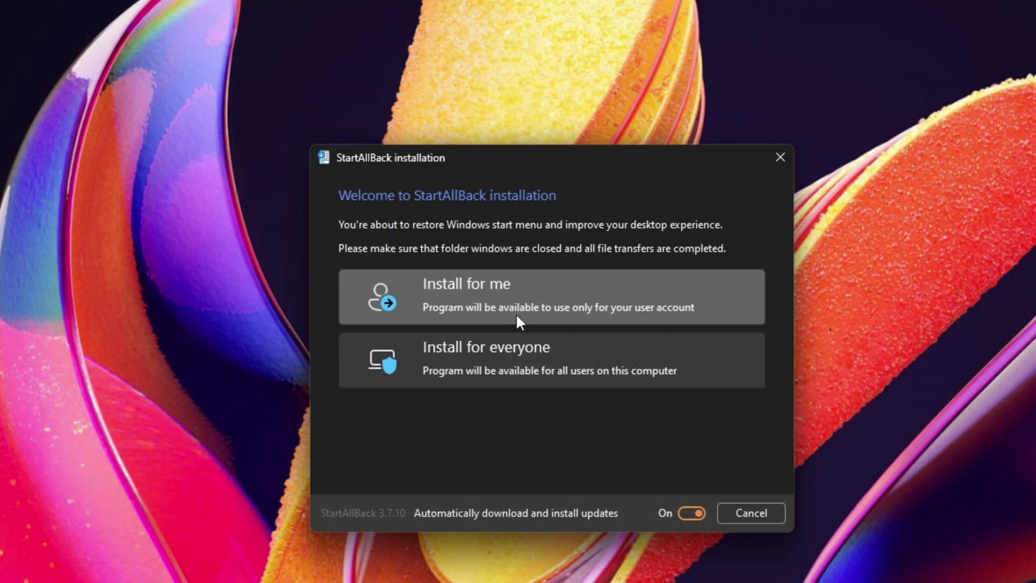
- Install StartAllBack for the current user, apply the Remastered 7 style, and browse its settings sections
click(516, 313)
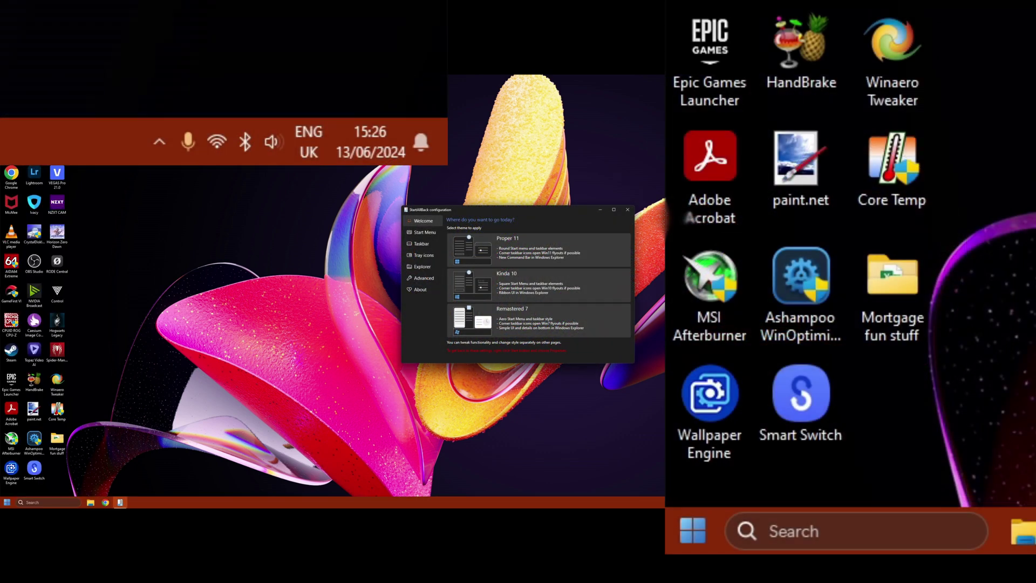
click(542, 321)
click(424, 232)
click(426, 243)
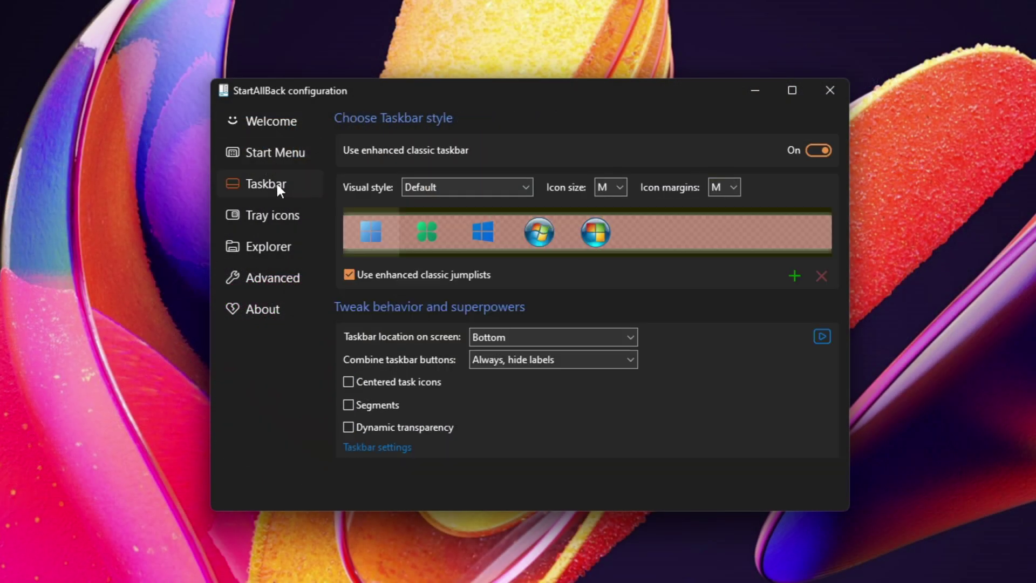
click(274, 214)
click(271, 248)
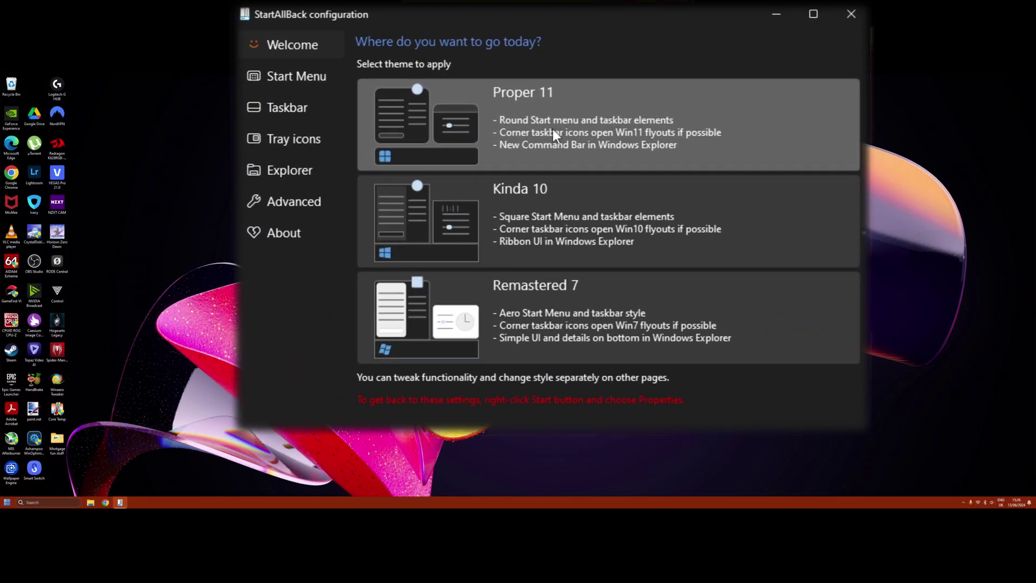
- Centre and segment the taskbar icons, centring them together with the Start button
click(301, 107)
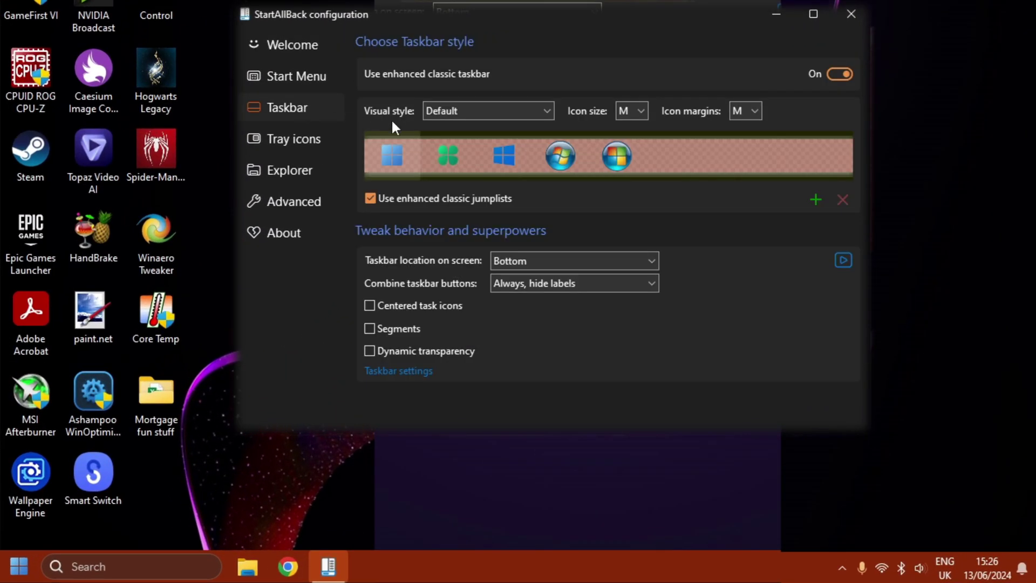
click(419, 305)
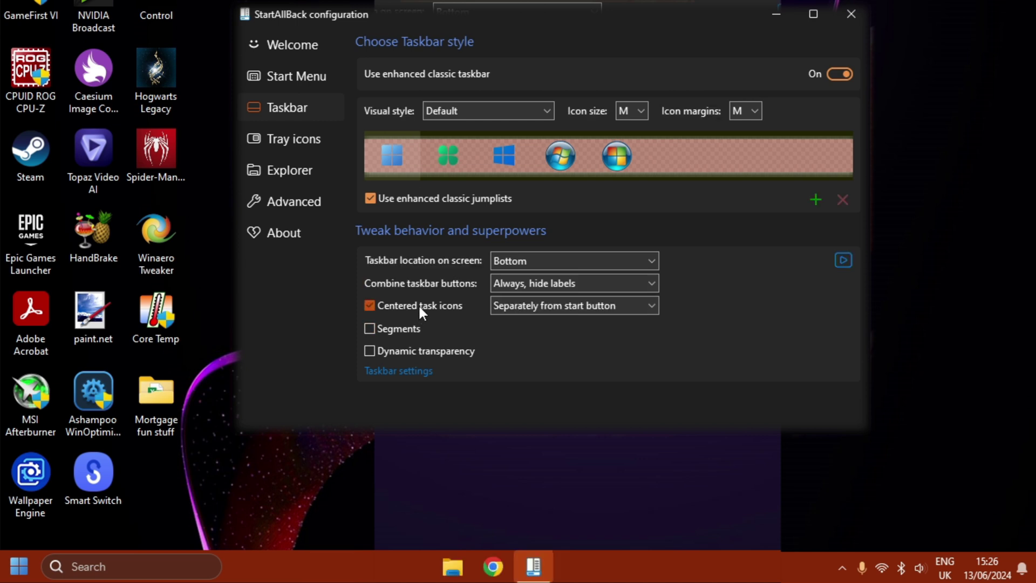
click(417, 334)
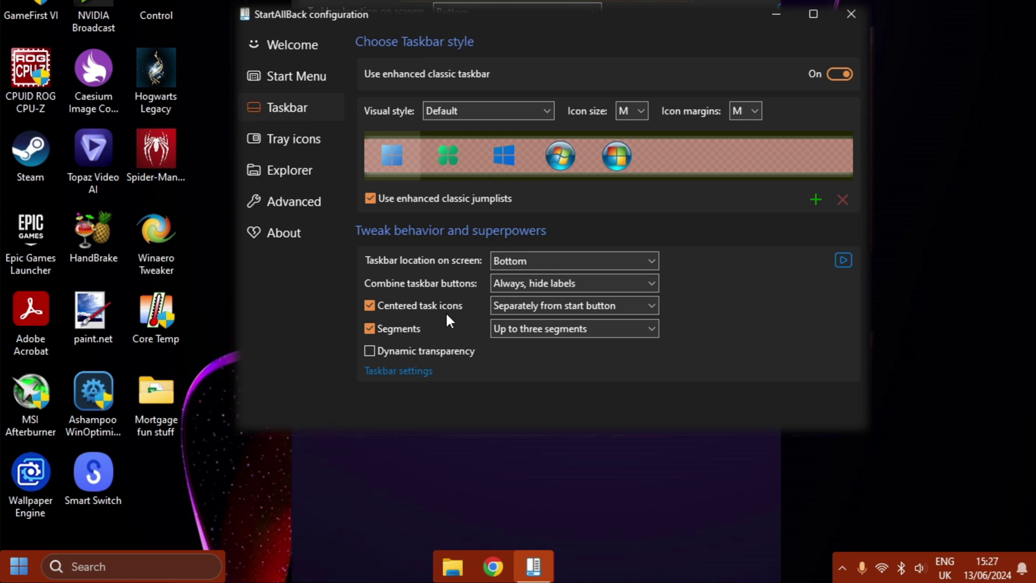
click(543, 306)
click(559, 334)
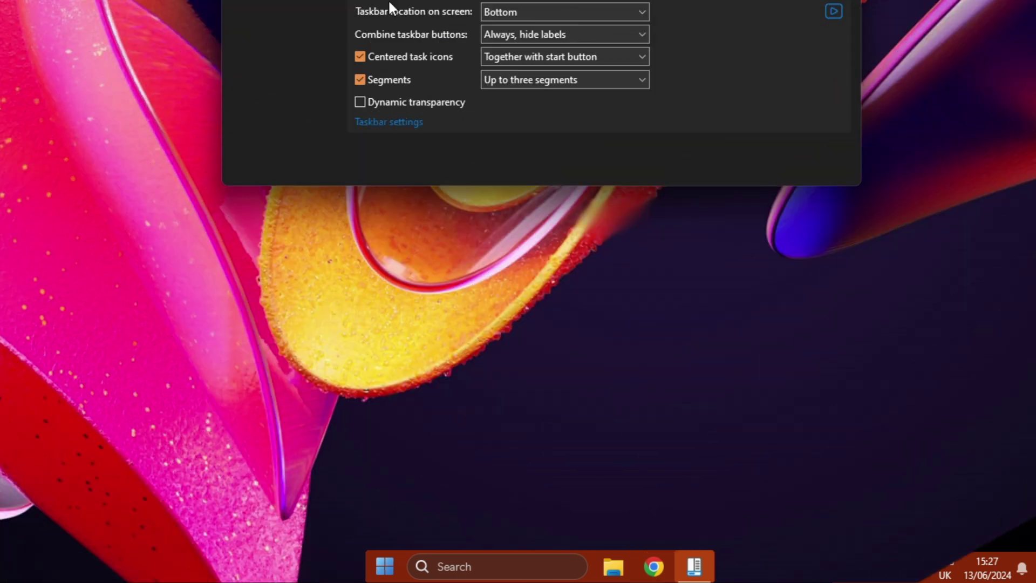
click(399, 576)
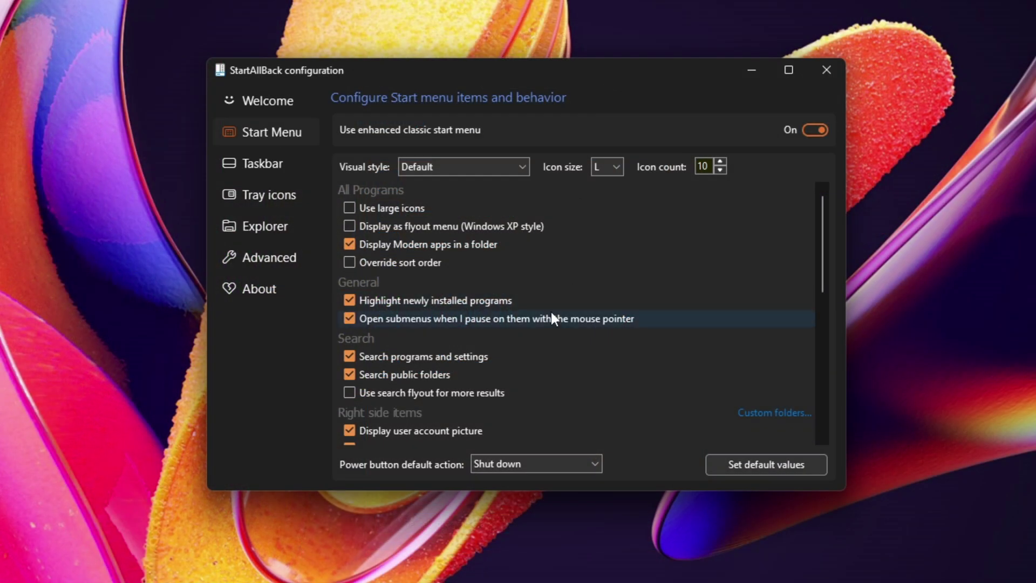
- Hide the Music and Documents links from the Start menu's right side
scroll(549, 299, down, 4)
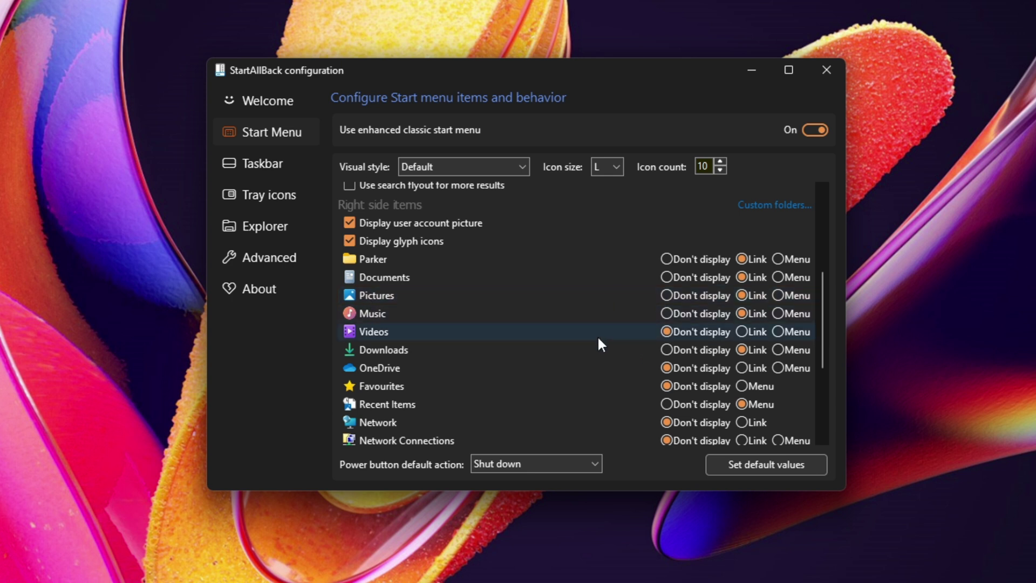
click(699, 313)
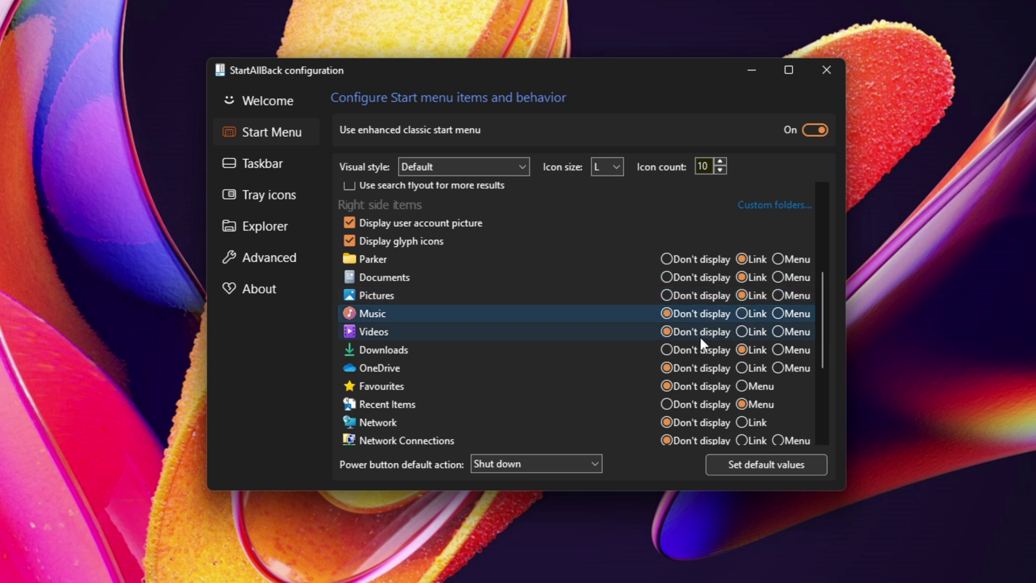
click(696, 277)
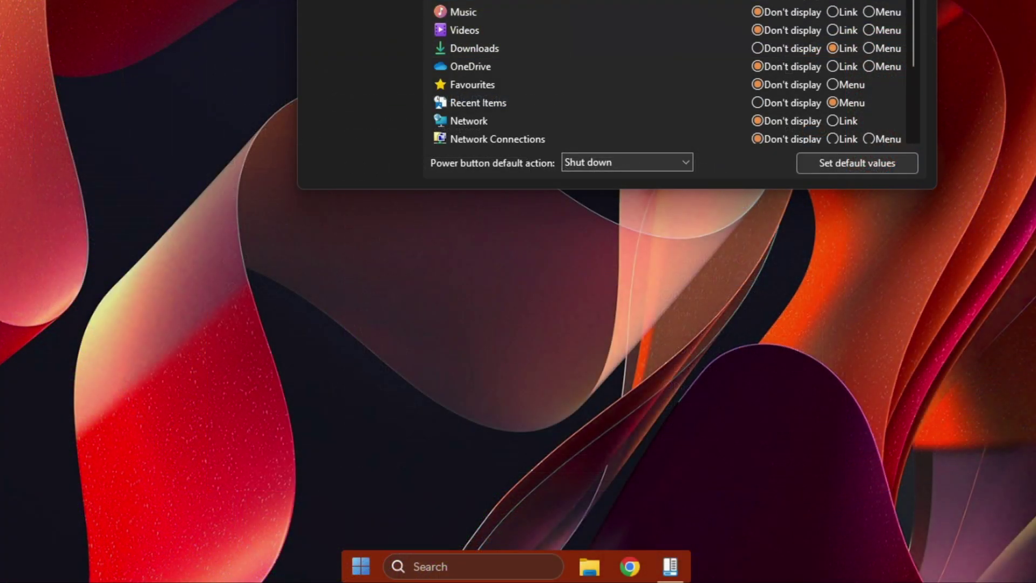
- Pin Adobe Lightroom from All Programs to both the taskbar and the Start menu
click(356, 566)
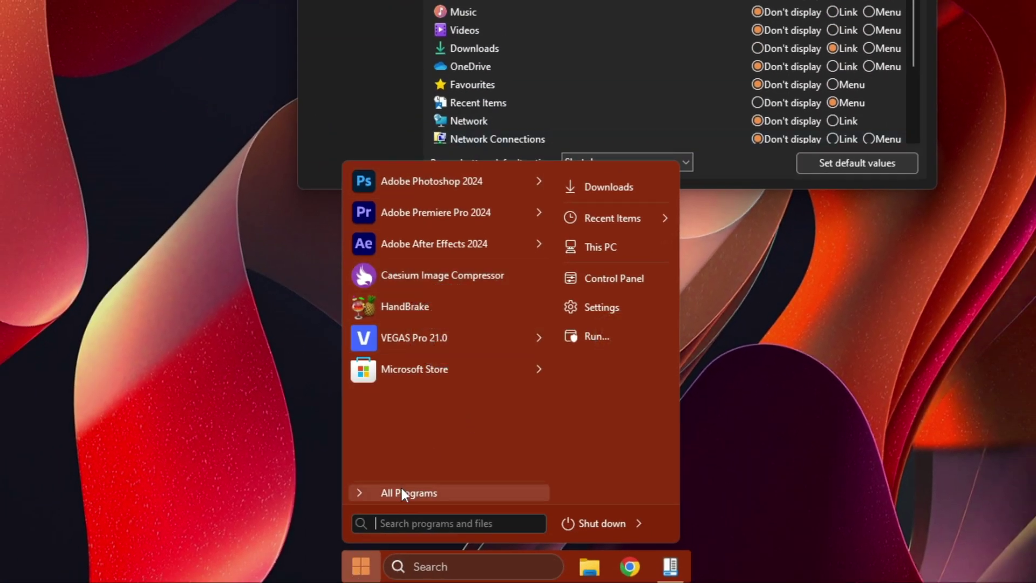
click(417, 496)
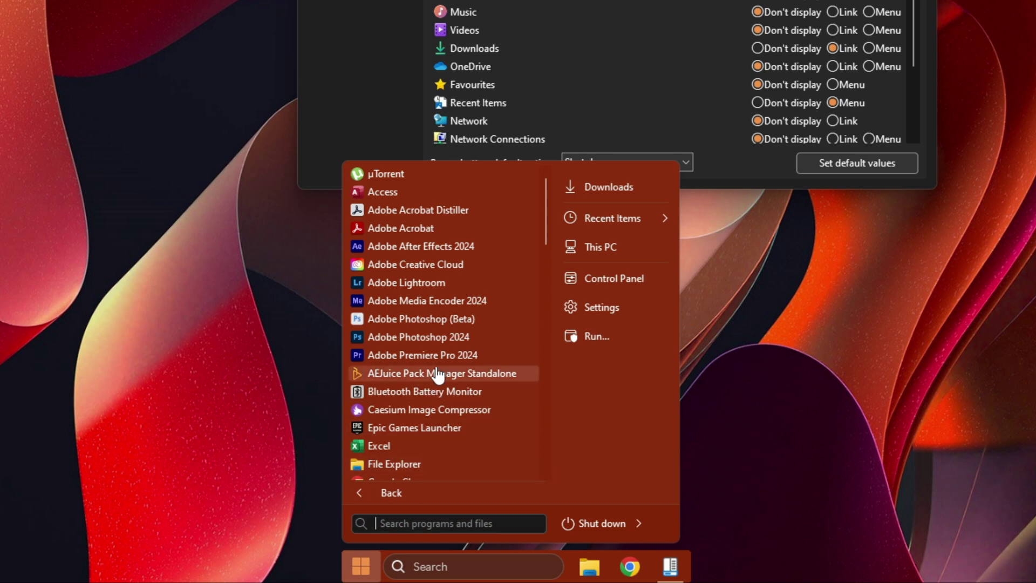
right_click(415, 290)
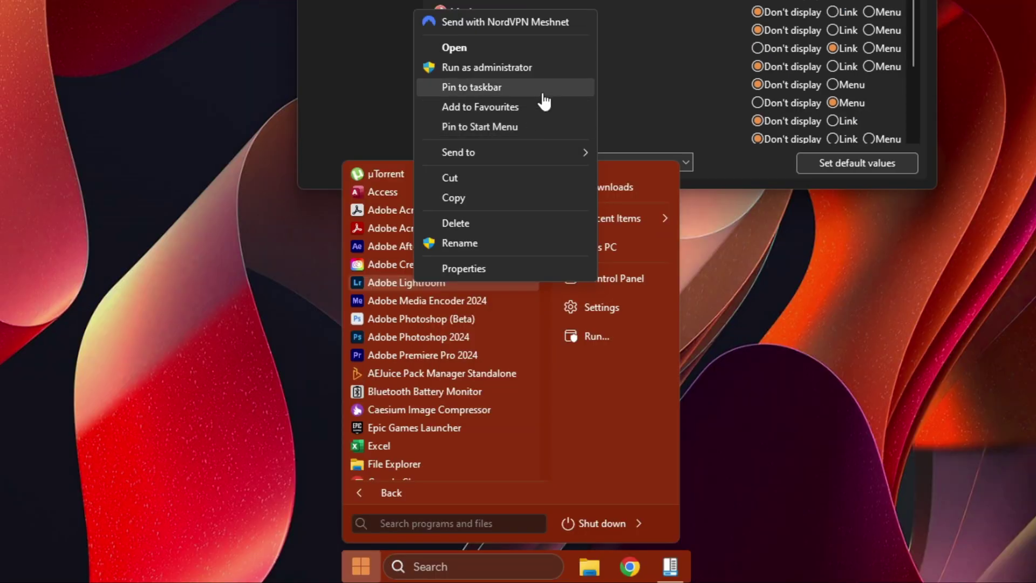
click(526, 184)
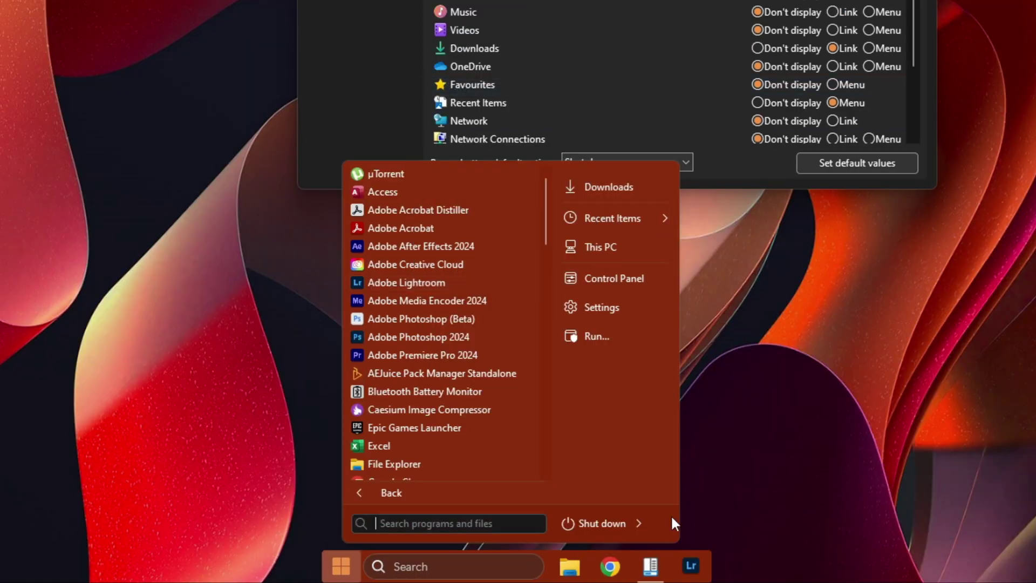
right_click(699, 570)
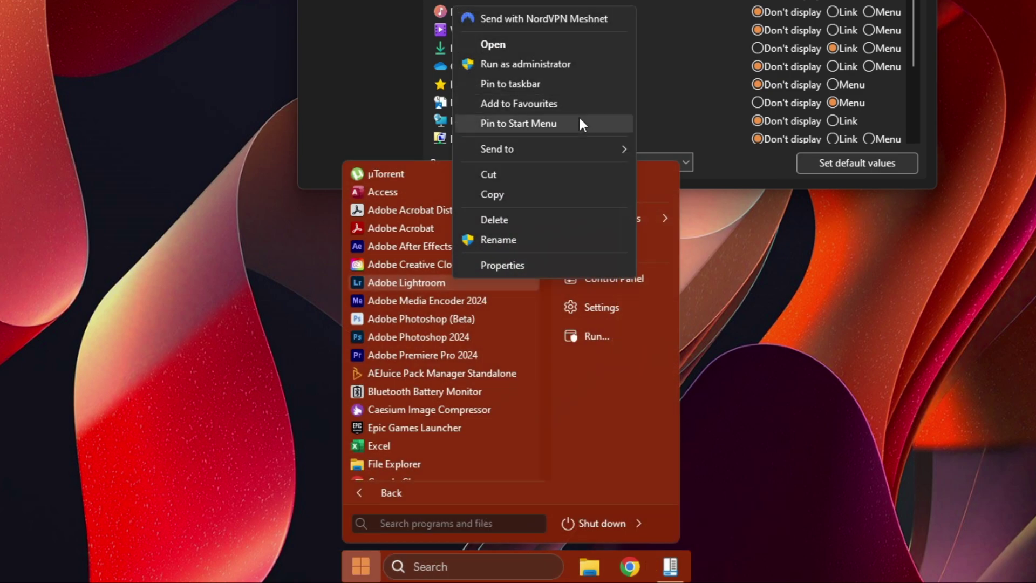
click(579, 116)
click(406, 495)
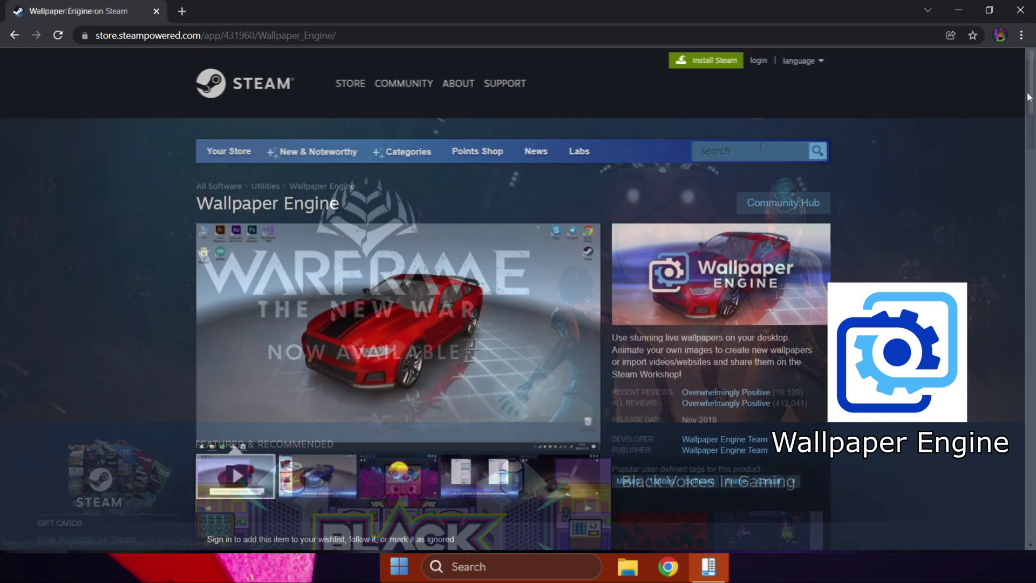
- Scroll down through the Wallpaper Engine store page in Steam
scroll(1030, 106, down, 2)
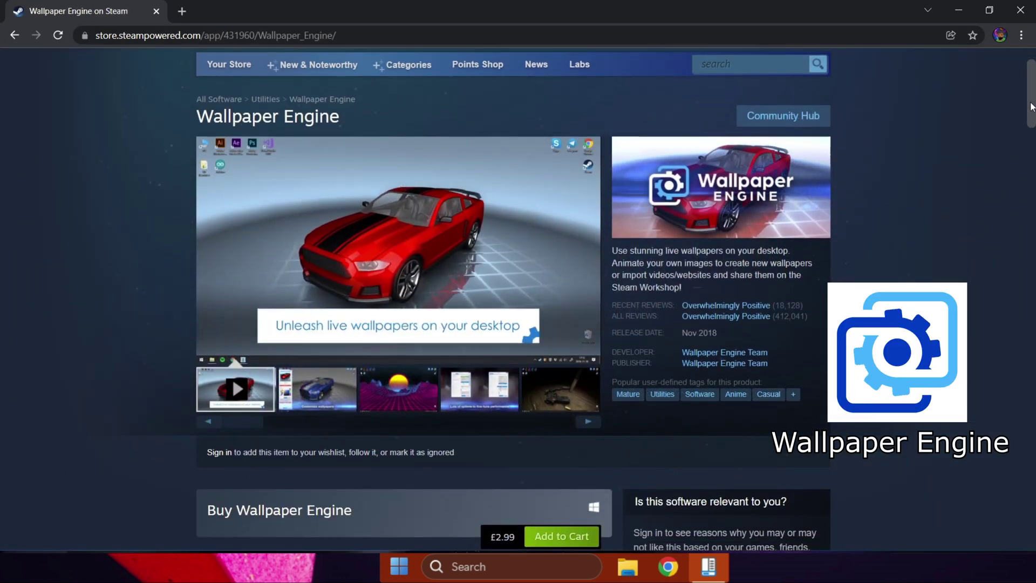
scroll(1028, 100, down, 1)
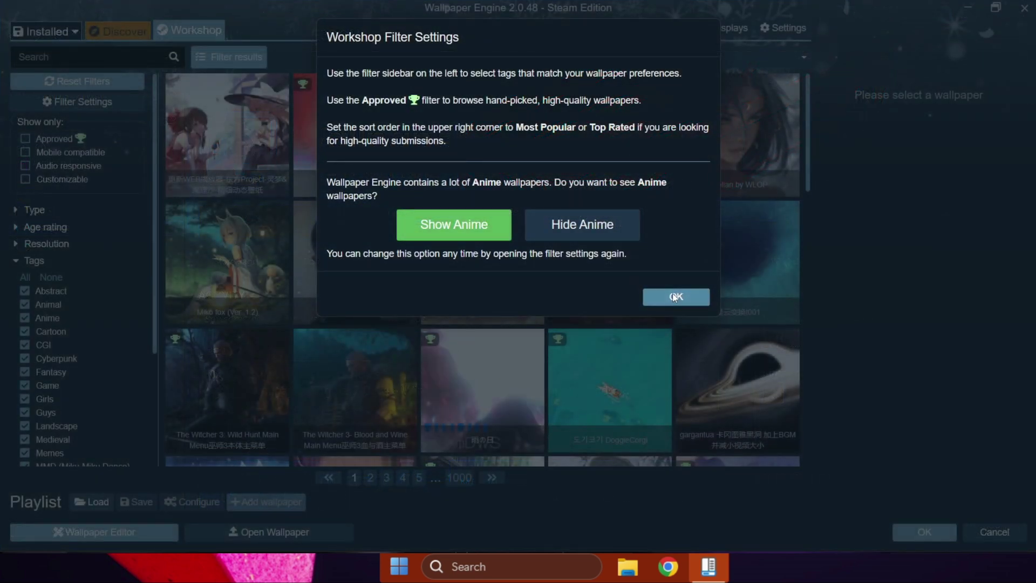
- Dismiss the filter settings, check Installed wallpapers, and scroll through Discover recommendations
click(673, 295)
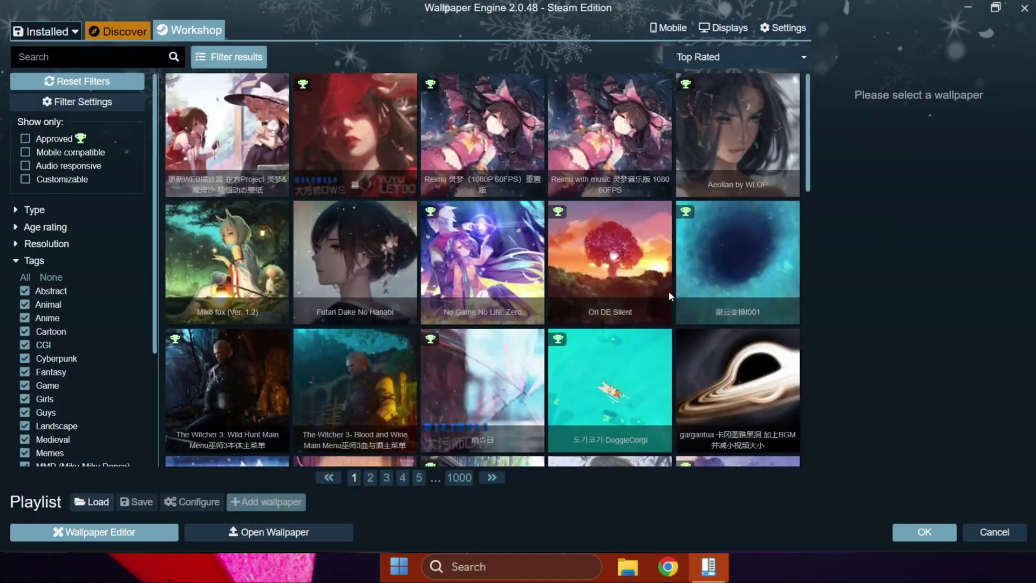
click(62, 32)
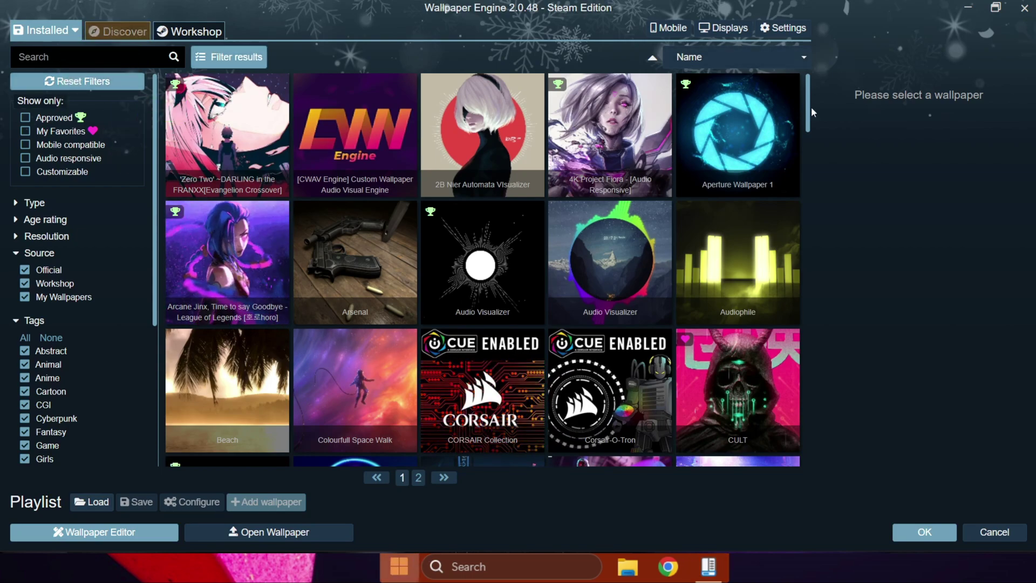
click(122, 31)
scroll(464, 293, down, 2)
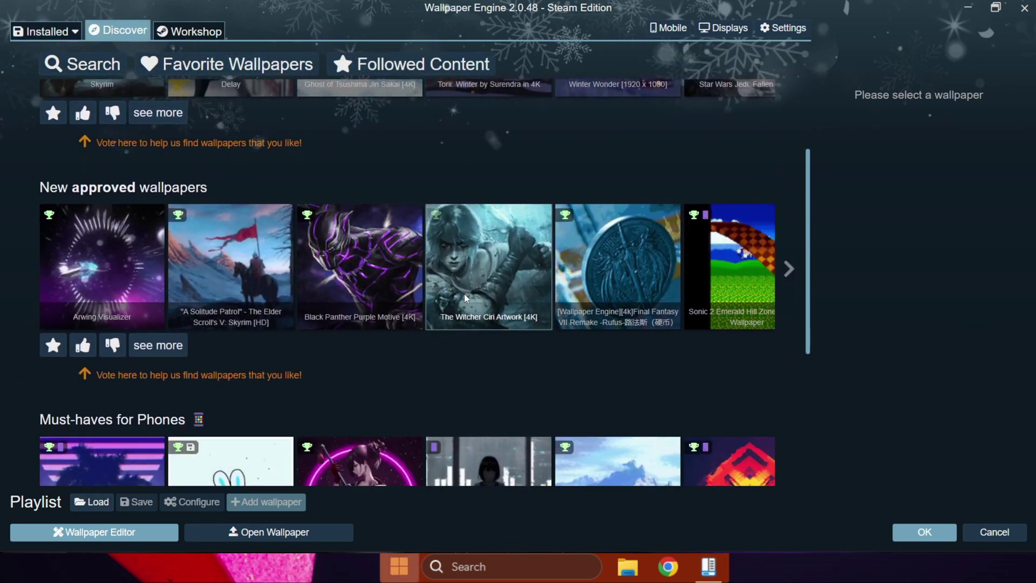
scroll(464, 293, down, 2)
scroll(464, 293, down, 2)
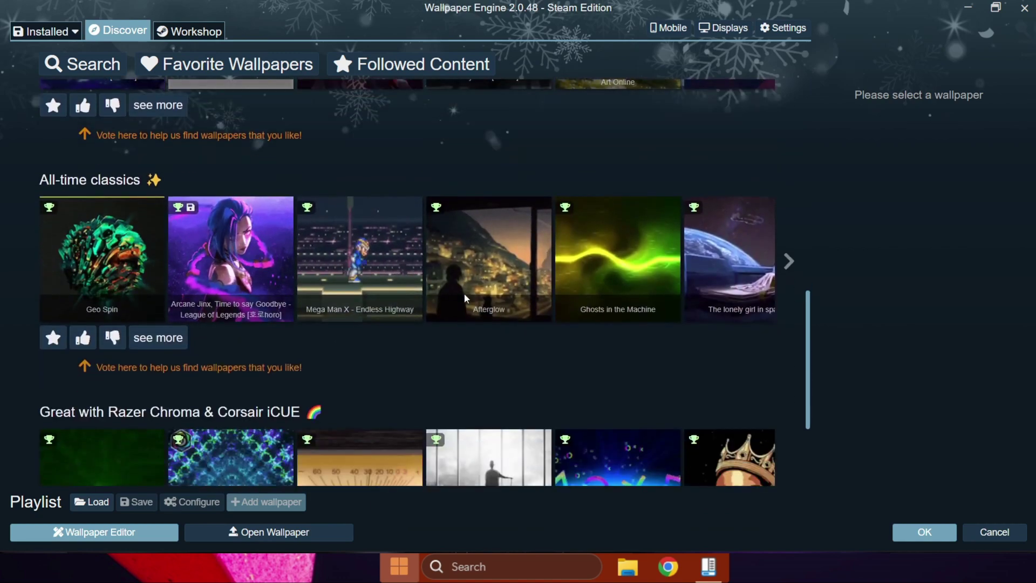
scroll(465, 298, down, 3)
- Select the Dance Club wallpaper and subscribe to it
click(464, 296)
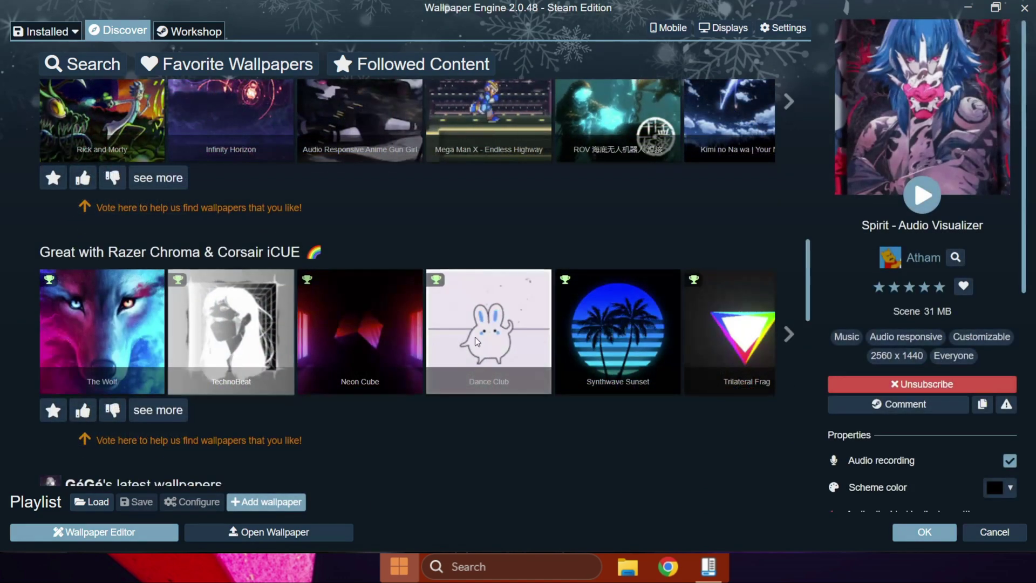
click(477, 341)
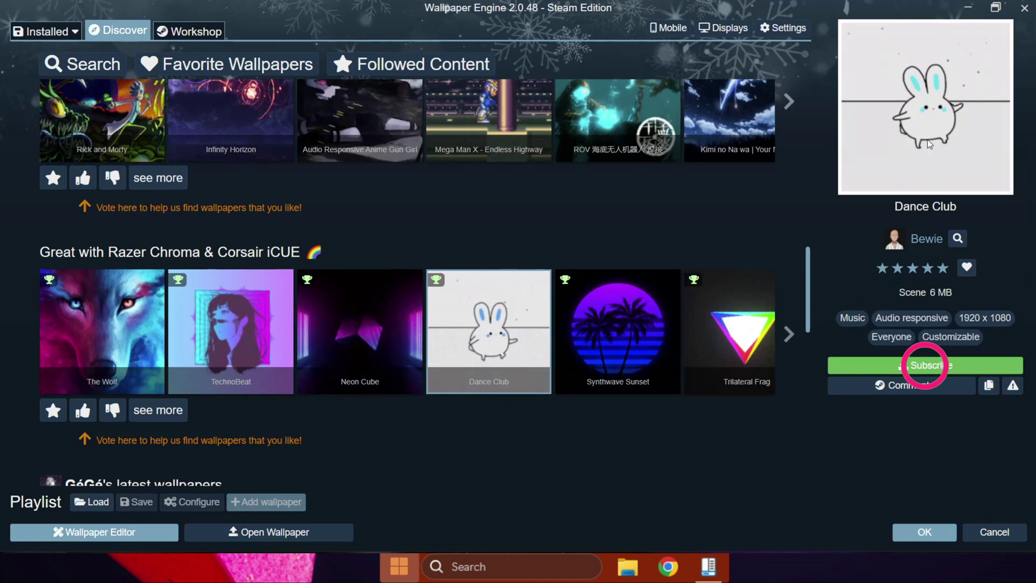
click(924, 365)
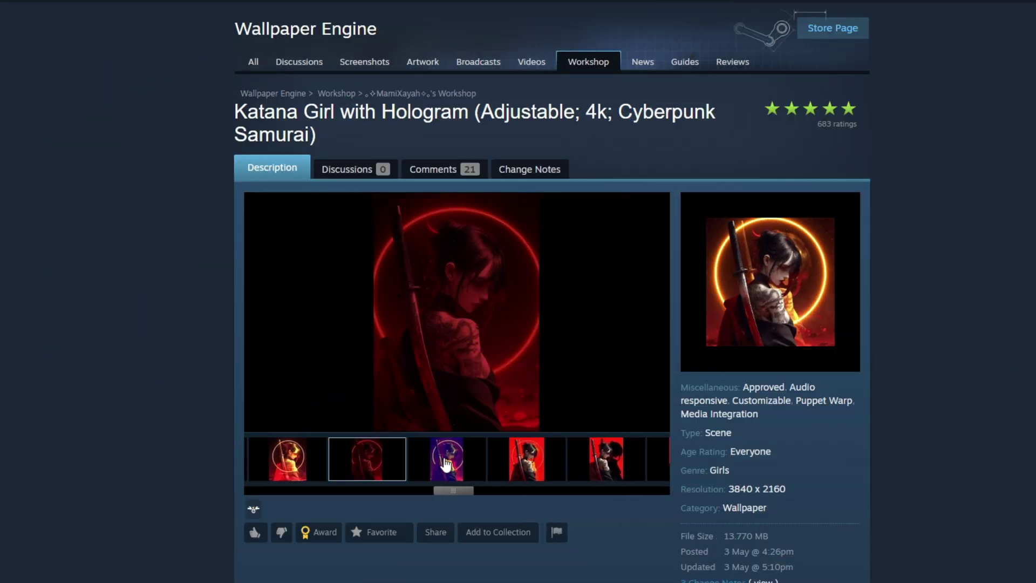
- Click through the Katana Girl with Hologram preview images, including the media integration shot
click(580, 461)
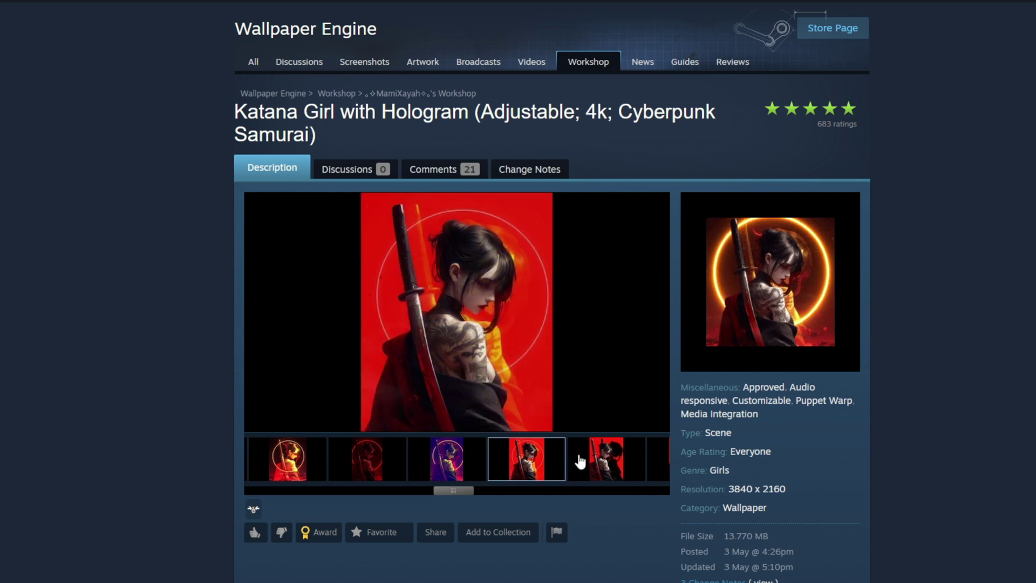
click(583, 461)
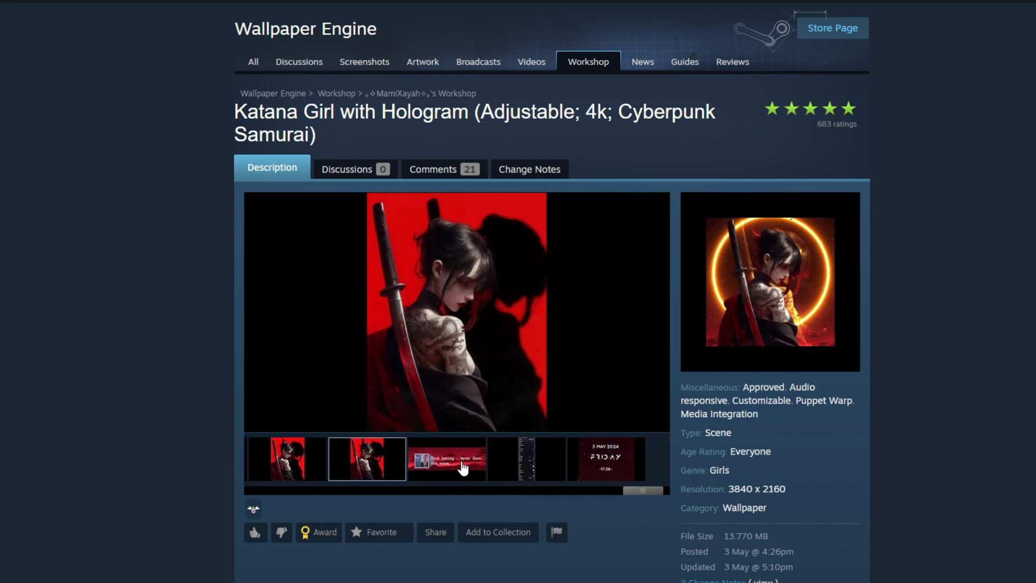
click(463, 467)
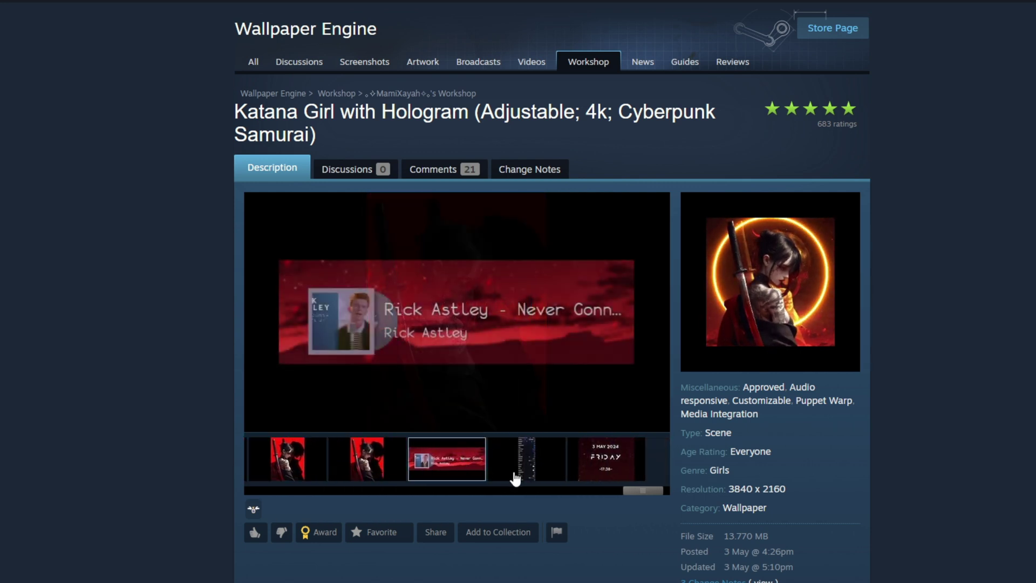
click(357, 470)
click(297, 474)
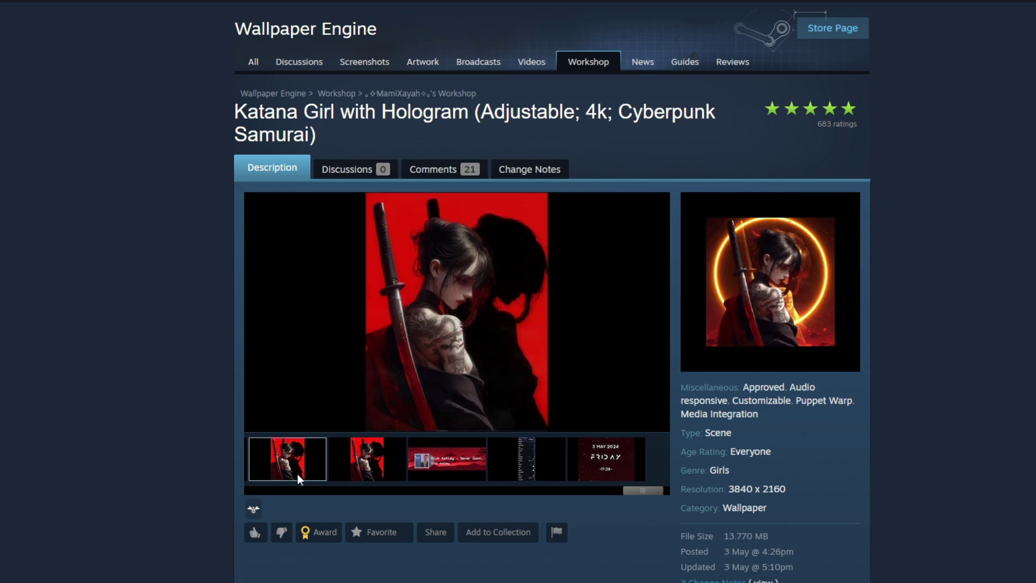
scroll(346, 475, down, 5)
scroll(346, 473, up, 1)
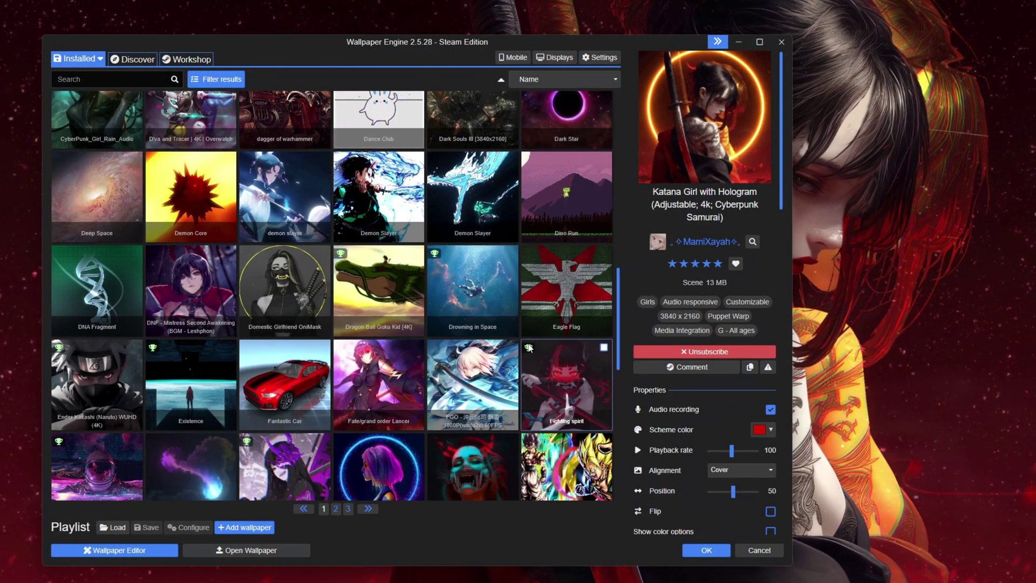
- Try Stretch and Free alignment for the Katana Girl wallpaper, then return to Cover
scroll(701, 281, down, 2)
scroll(485, 324, down, 3)
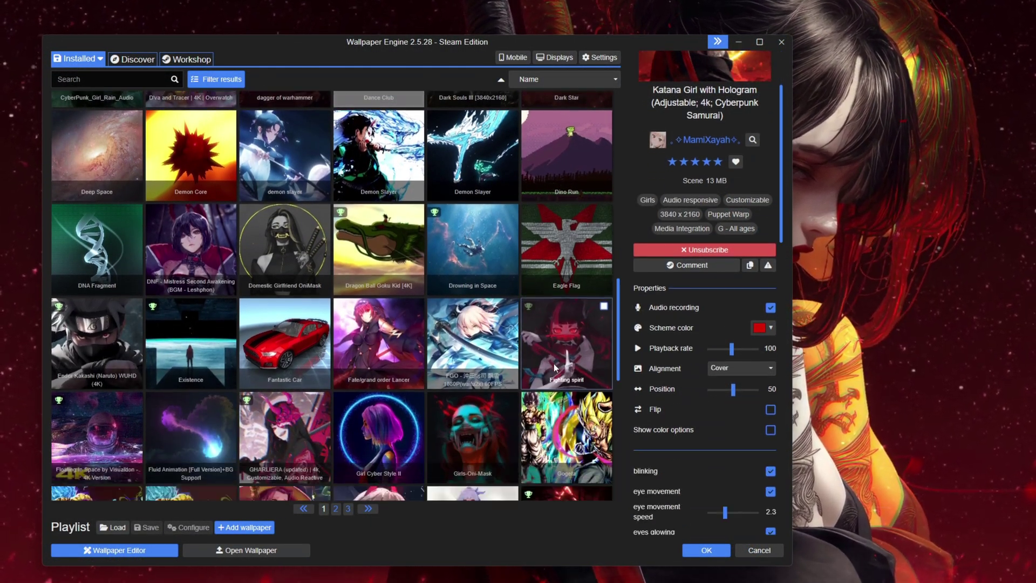
scroll(702, 302, up, 2)
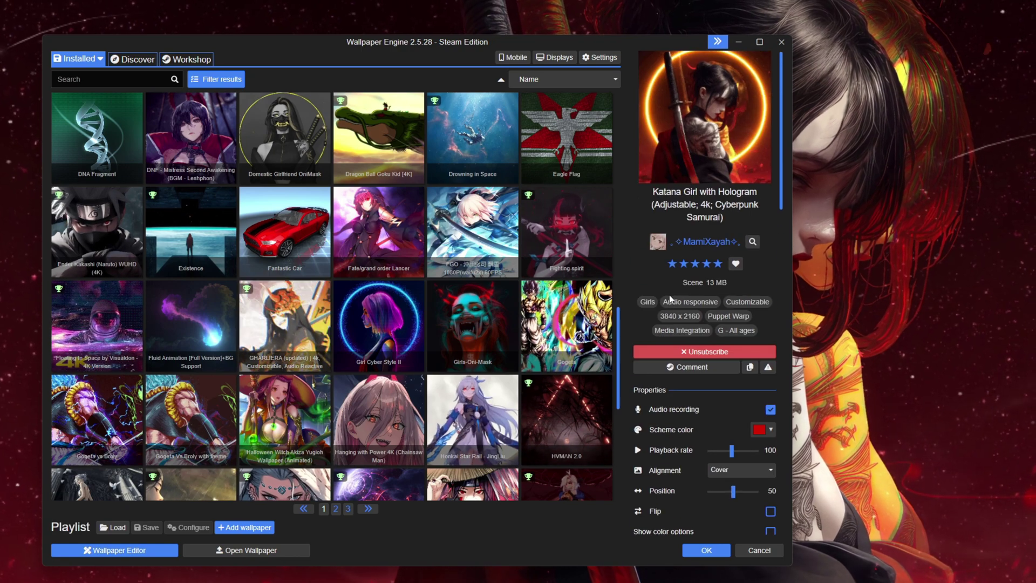
scroll(696, 324, down, 2)
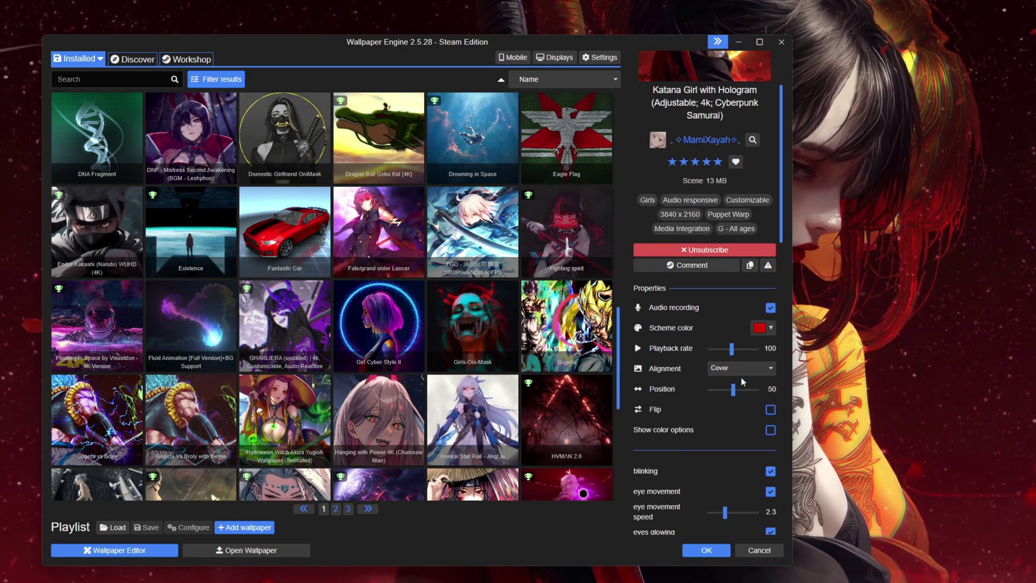
click(740, 371)
click(733, 431)
click(748, 373)
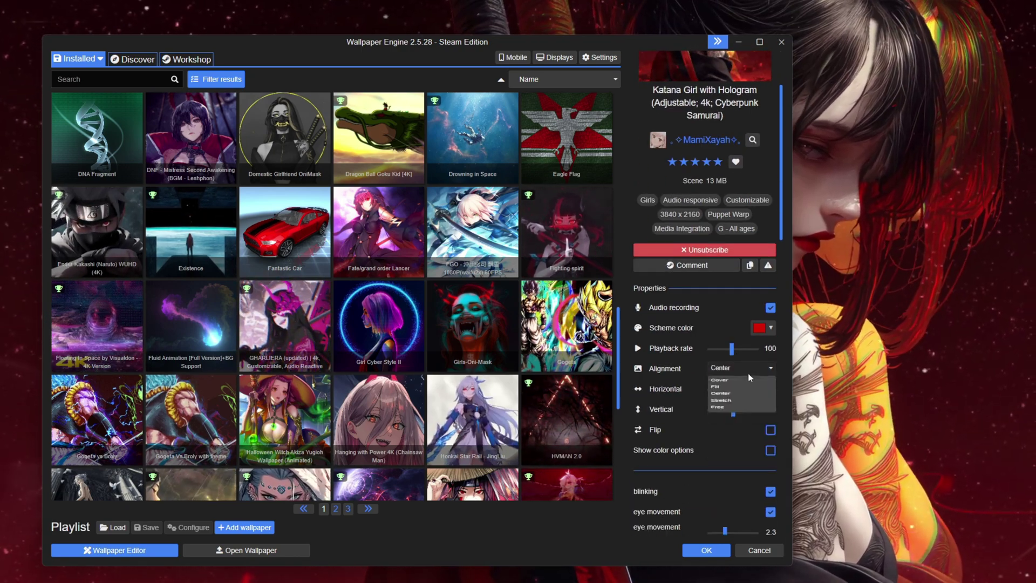
click(752, 371)
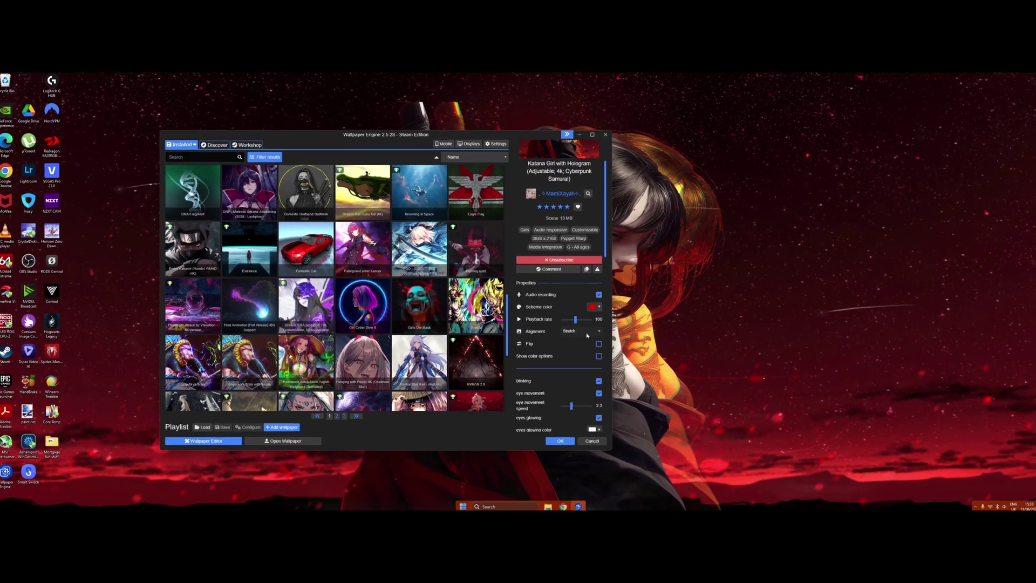
click(586, 333)
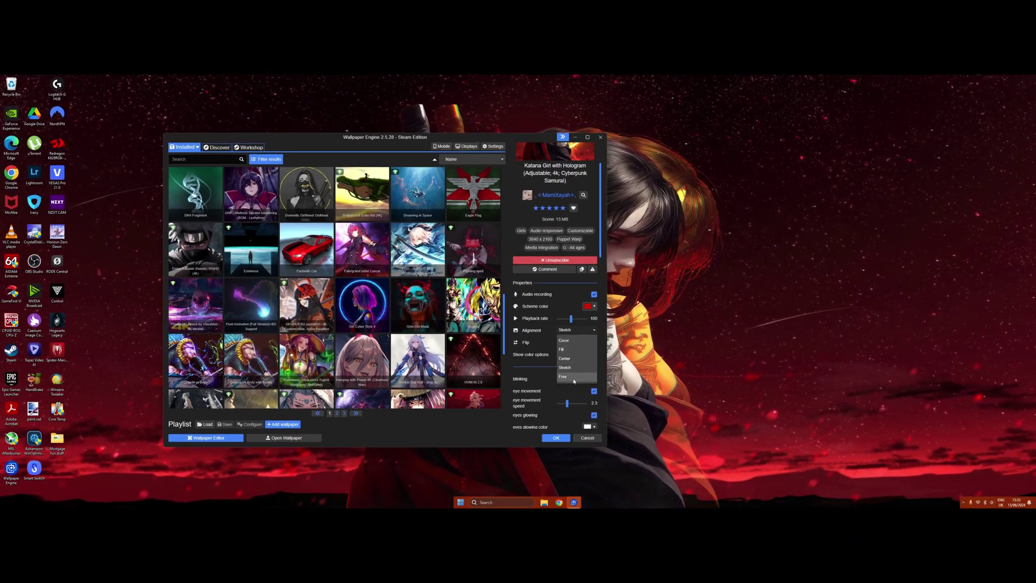
click(573, 377)
click(566, 341)
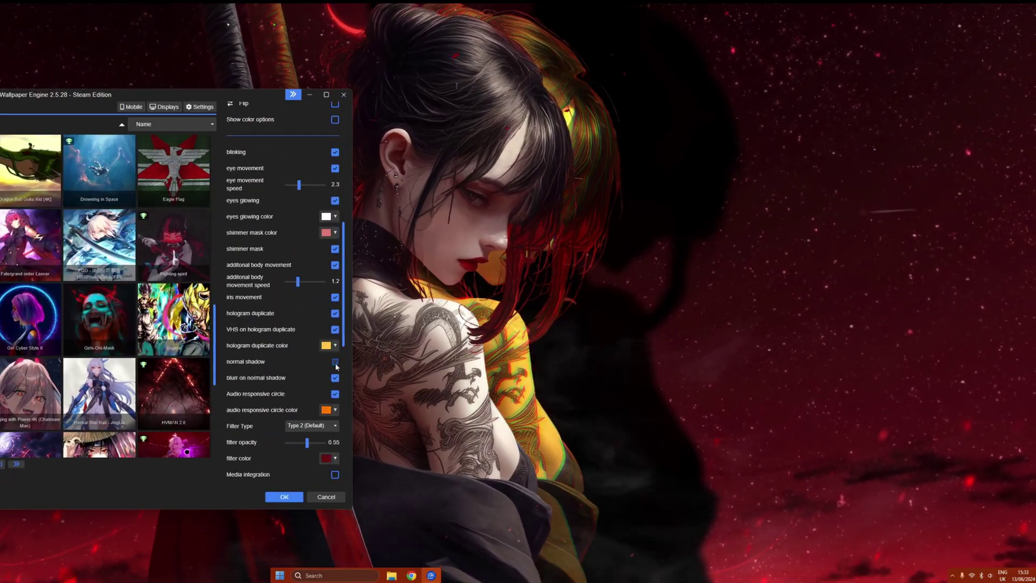
- Adjust the Katana Girl wallpaper's media integration and shadow options
click(335, 474)
scroll(324, 378, down, 5)
click(335, 345)
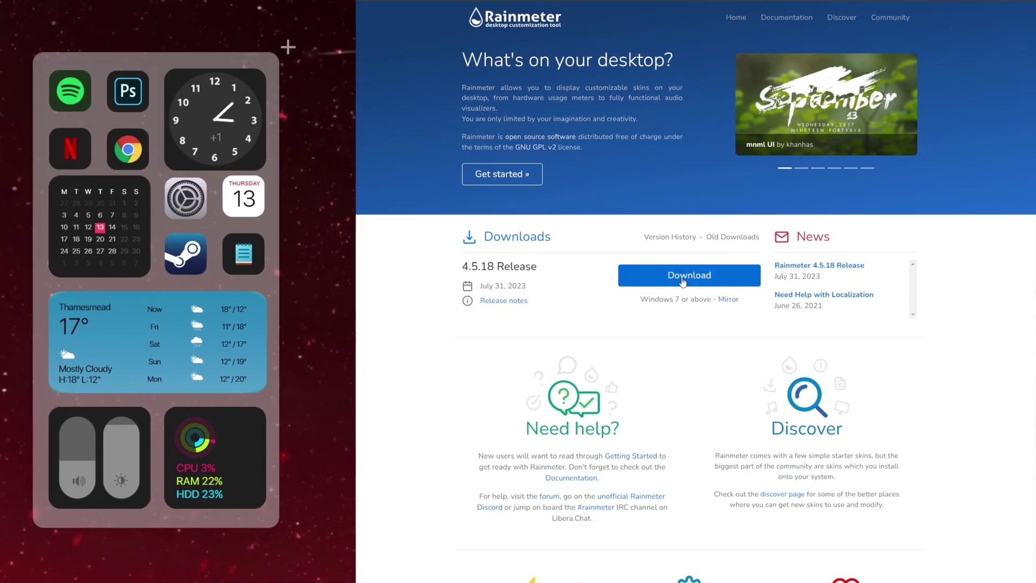
- Download the Rainmeter 4.5.18 release from the Rainmeter website
click(683, 278)
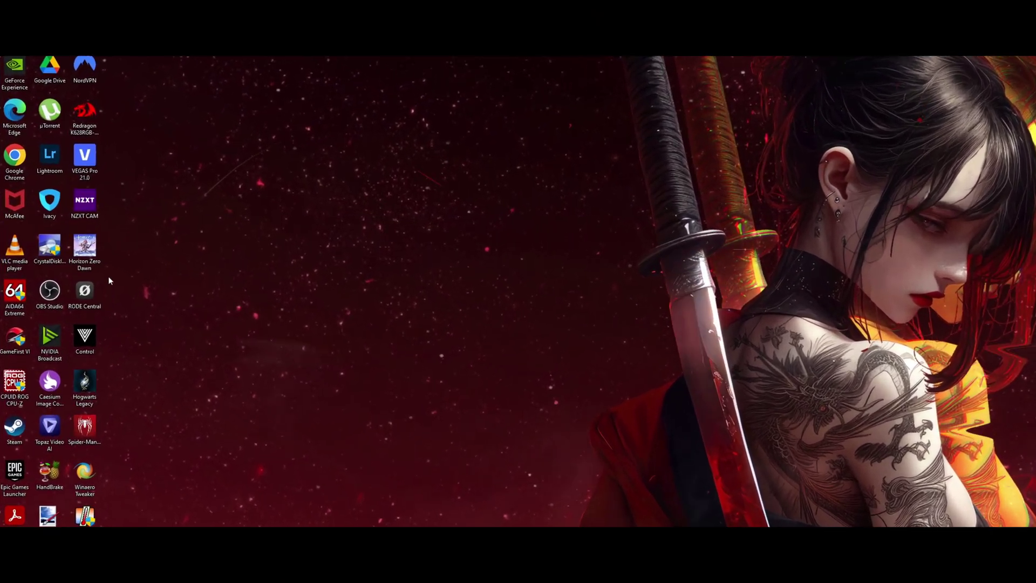
- Turn off Show desktop icons so only the Katana Girl wallpaper and taskbar remain
right_click(172, 146)
mouse_move(217, 154)
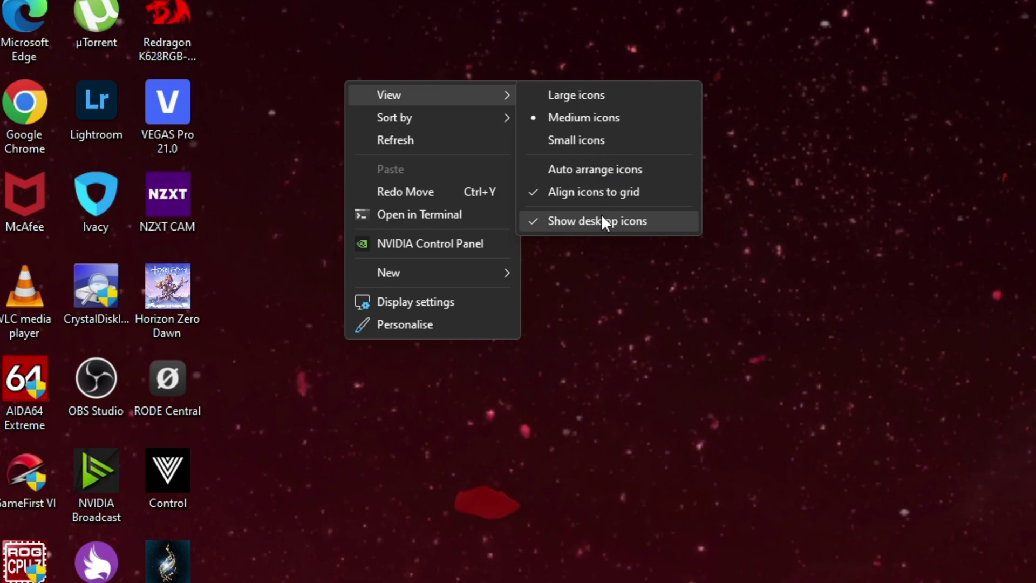
click(671, 316)
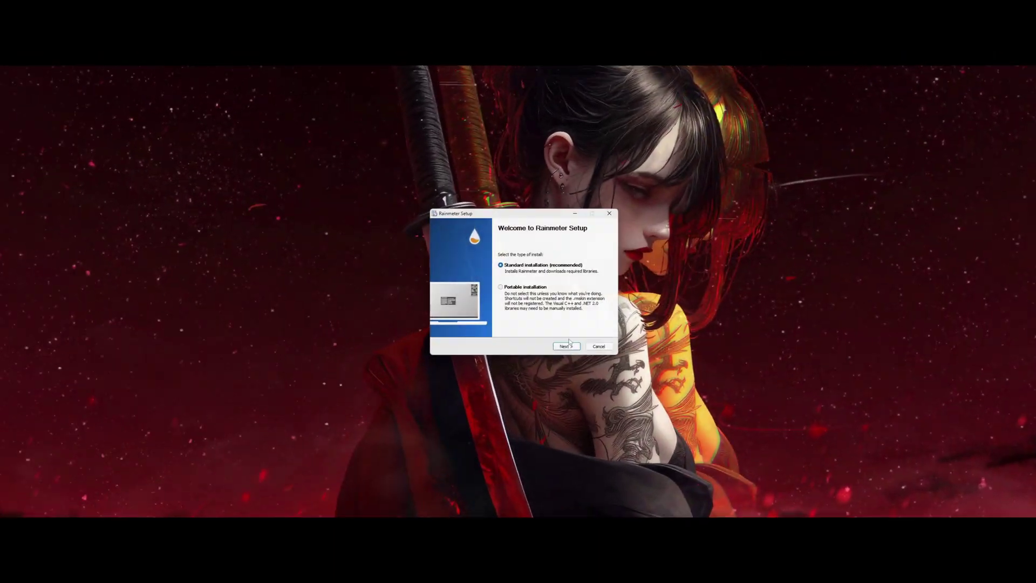
- Install Rainmeter and begin unloading the illustro welcome, system and clock skins
click(566, 346)
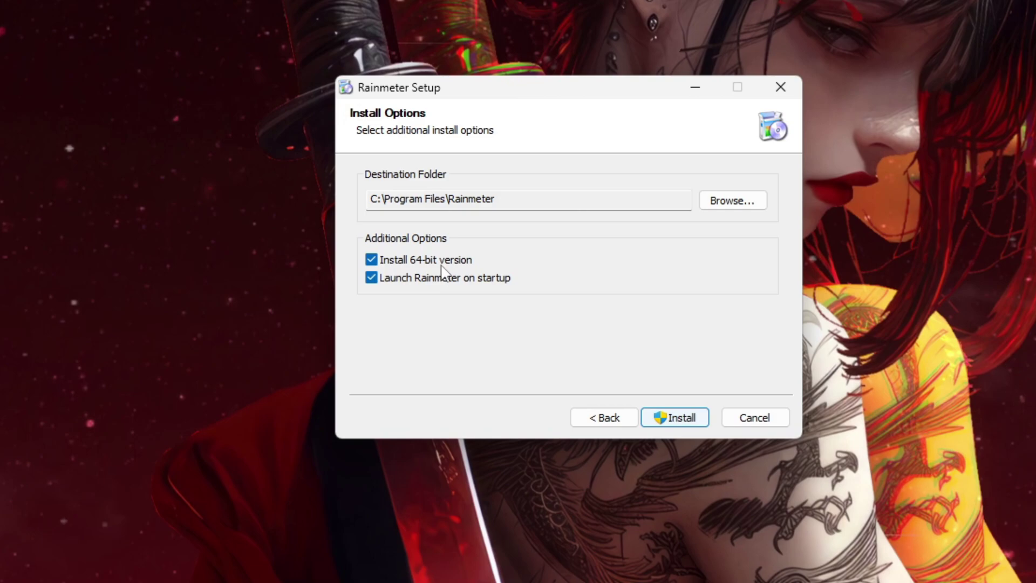
click(566, 346)
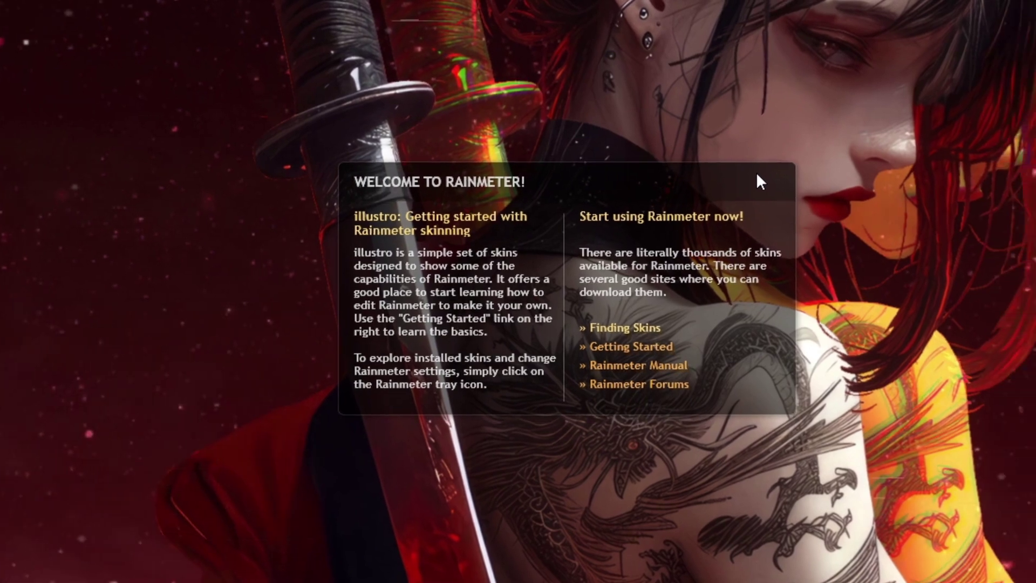
right_click(826, 183)
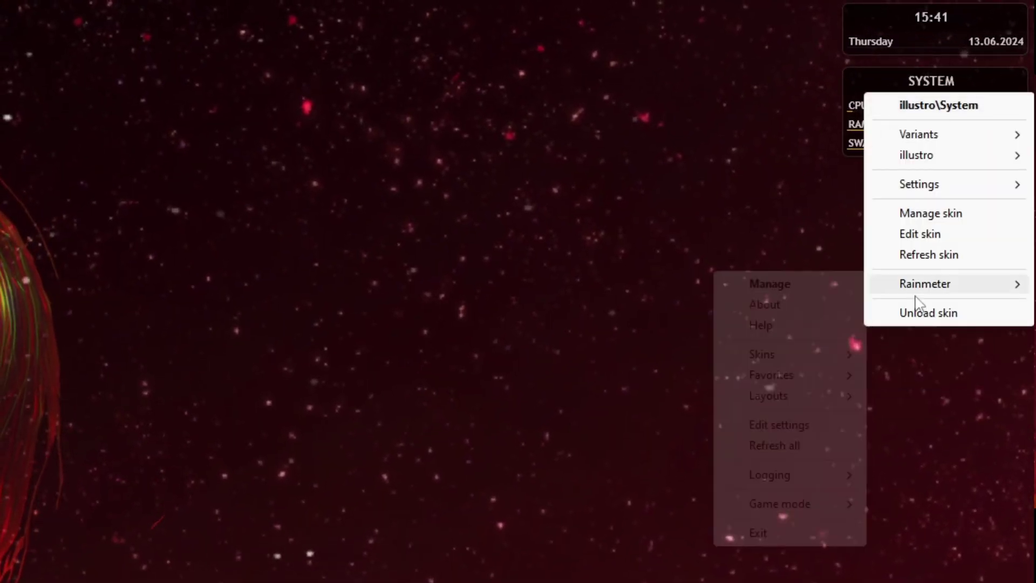
click(890, 311)
right_click(870, 27)
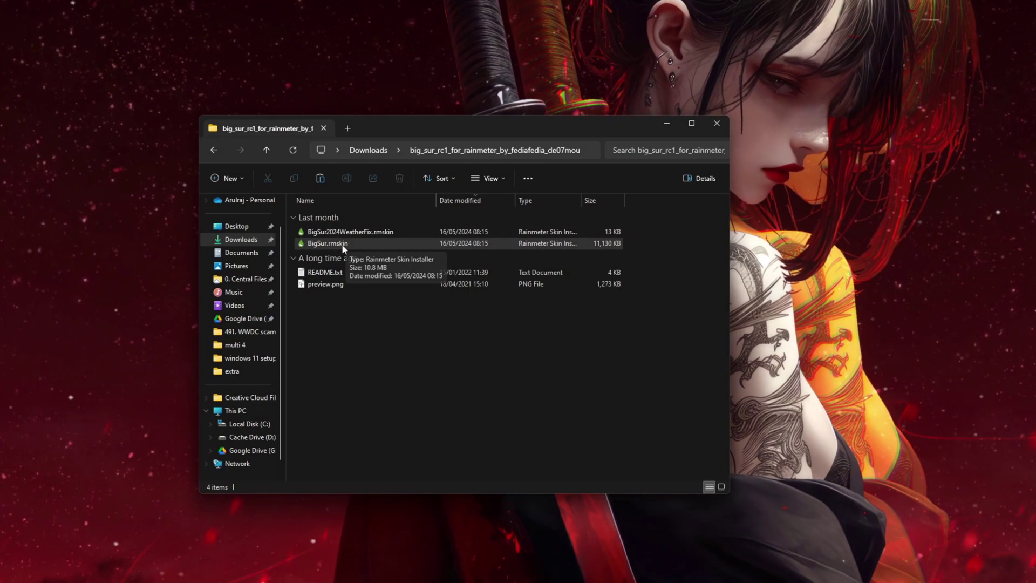
- Install BigSur.rmskin and BigSur2024WeatherFix.rmskin into Rainmeter, then close the download folder
double_click(363, 244)
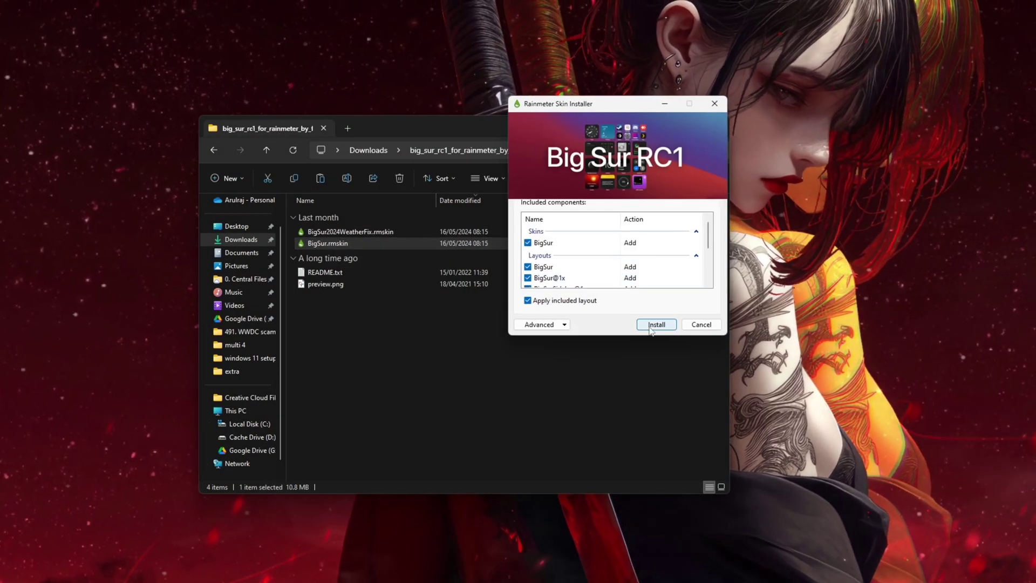
click(651, 326)
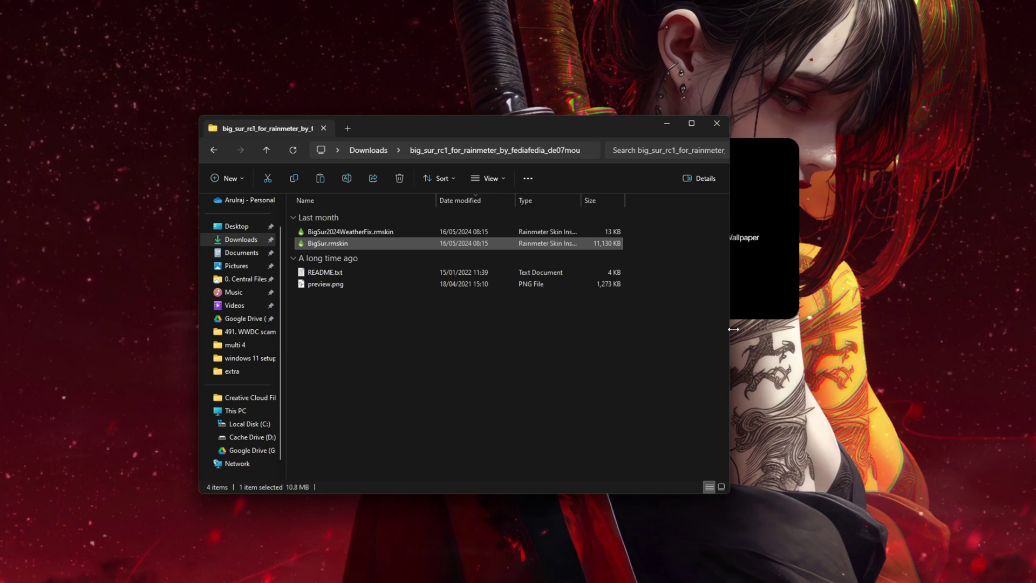
click(439, 231)
double_click(438, 232)
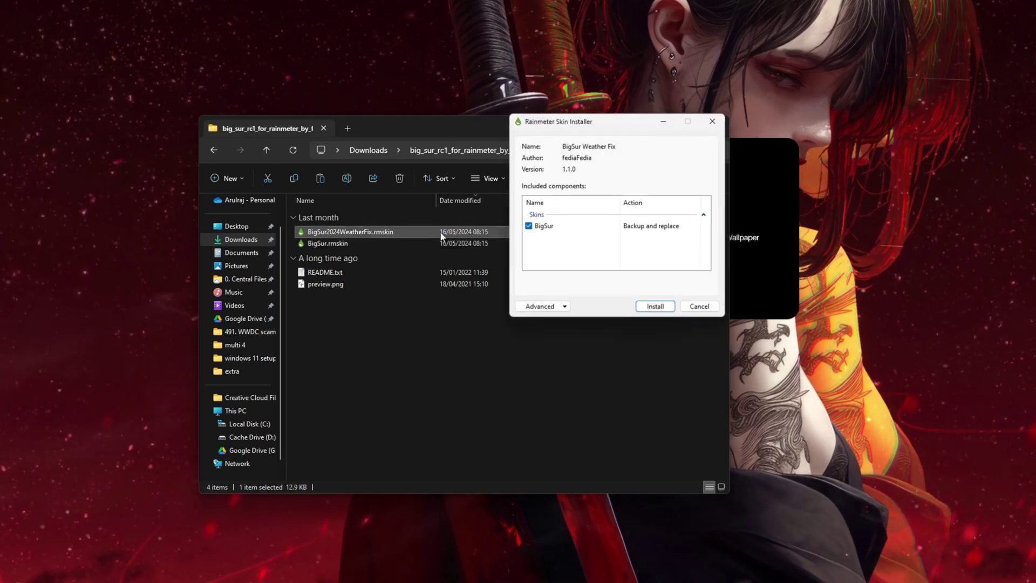
click(651, 306)
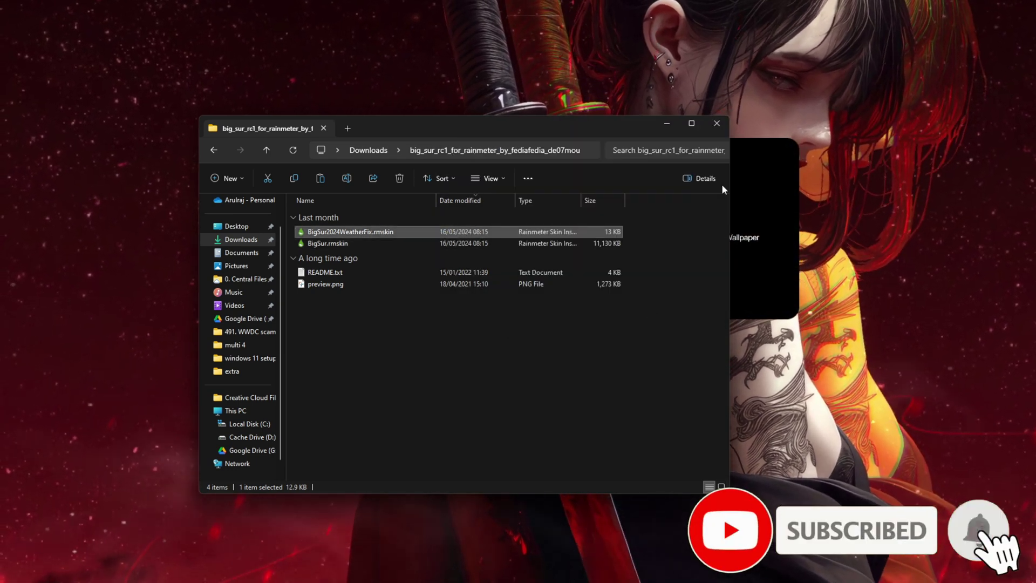
click(716, 126)
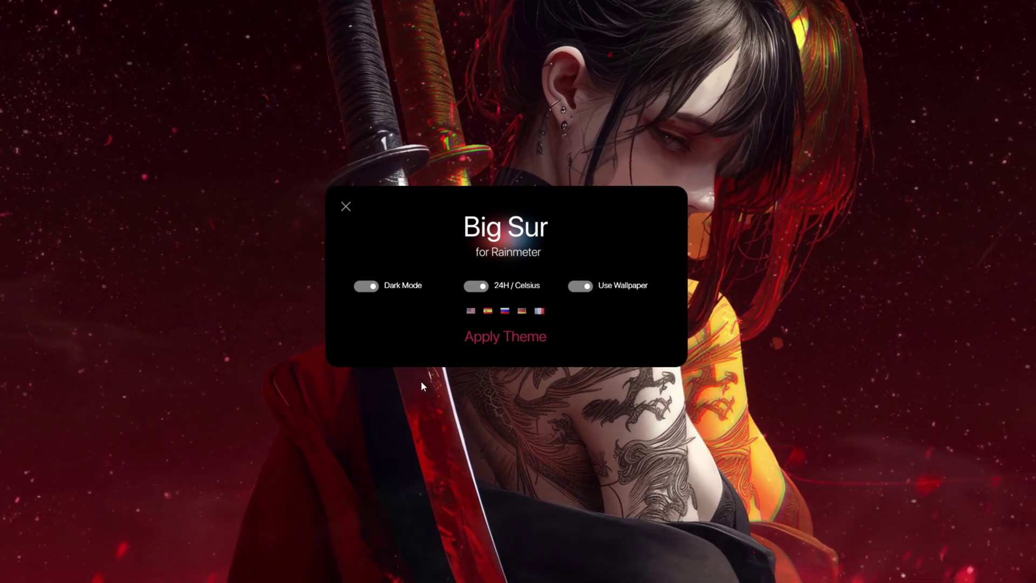
- Keep Dark Mode and 24H/Celsius on, switch off Use Wallpaper, and apply the Big Sur theme
click(368, 288)
click(367, 288)
click(367, 288)
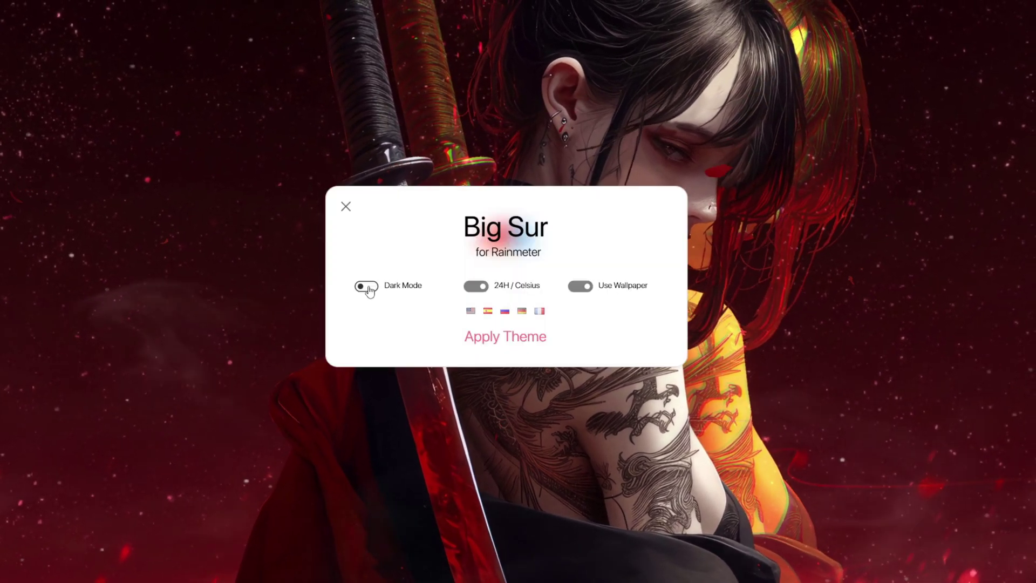
click(367, 288)
click(478, 291)
click(478, 288)
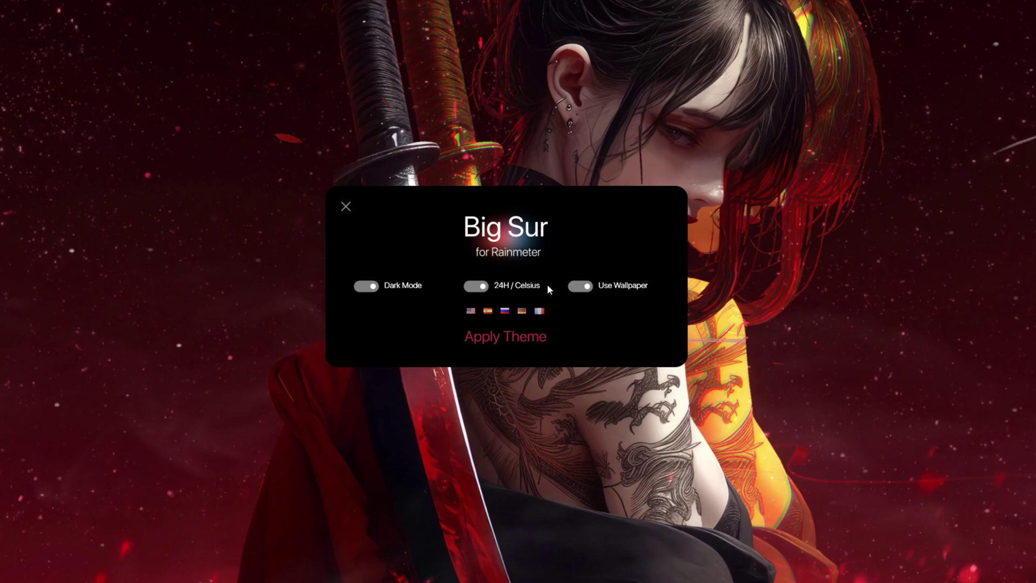
click(574, 289)
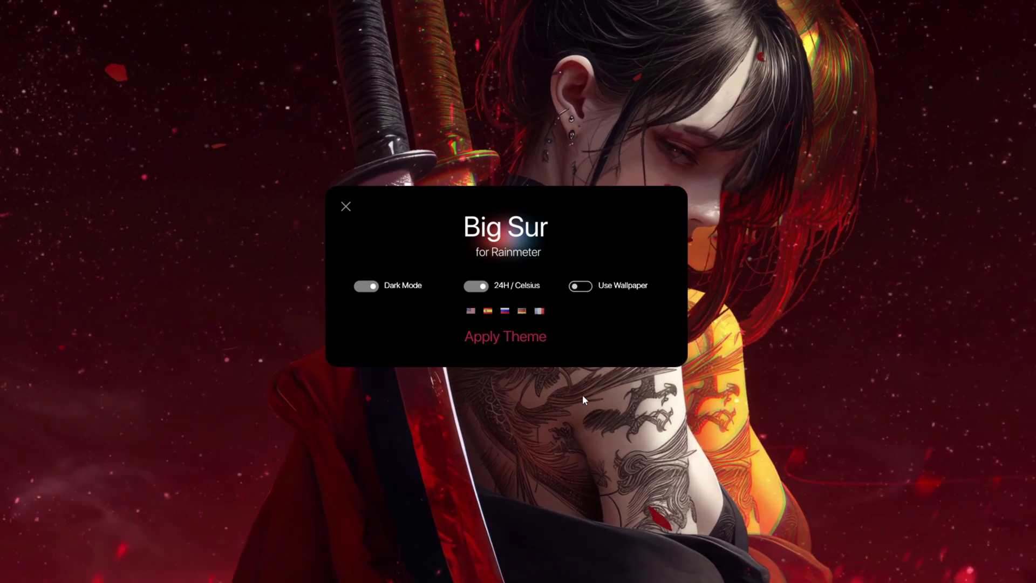
click(497, 341)
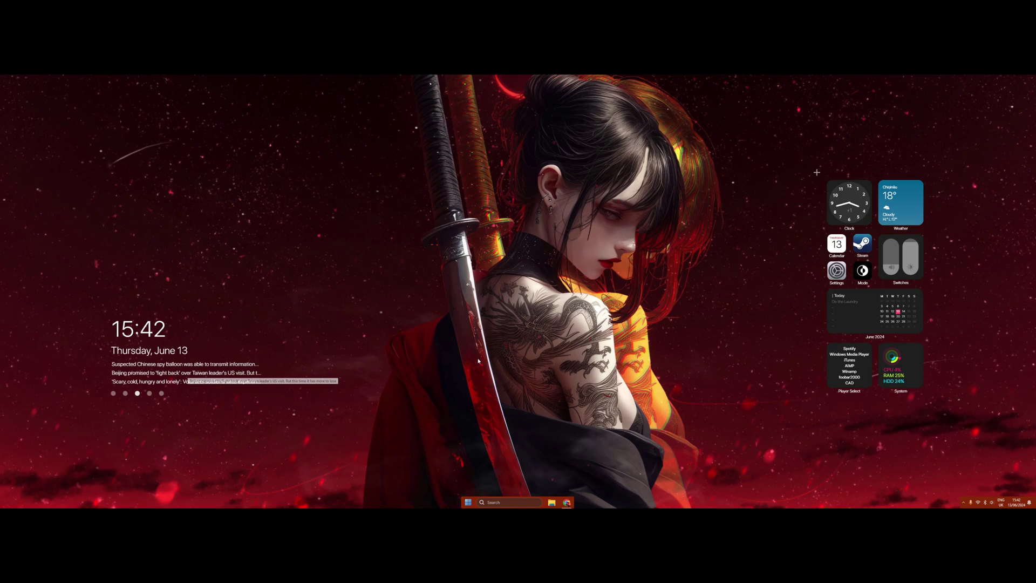
- Place the Clock and Calendar widgets on the wallpaper and switch Weather to its Alternative layout
drag(849, 202, 569, 202)
drag(836, 244, 690, 231)
right_click(688, 230)
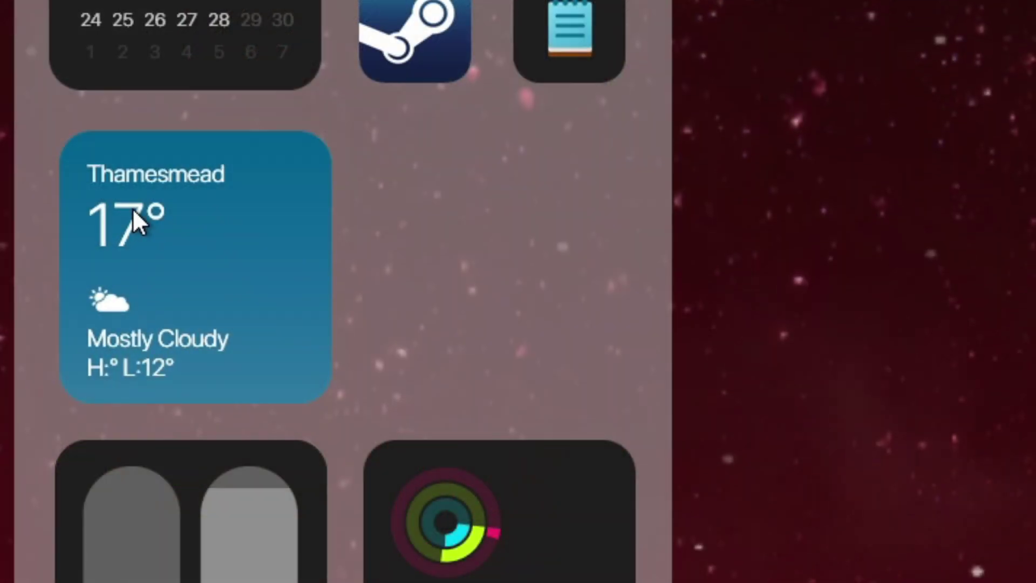
right_click(185, 214)
click(255, 264)
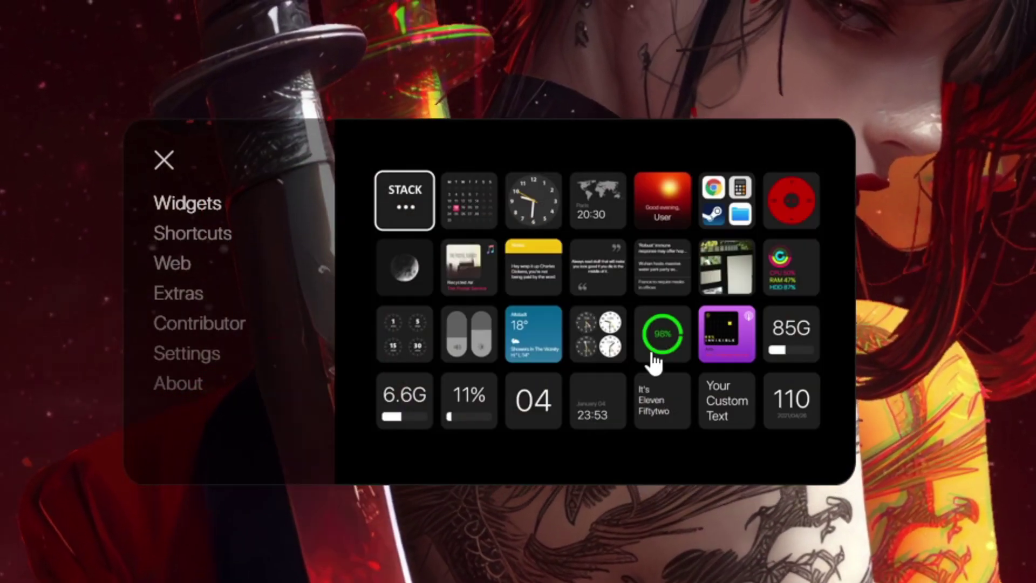
- Add the Visualizer and widget-stack extras, centre the panel, and set DPI Scale to 125%
click(193, 233)
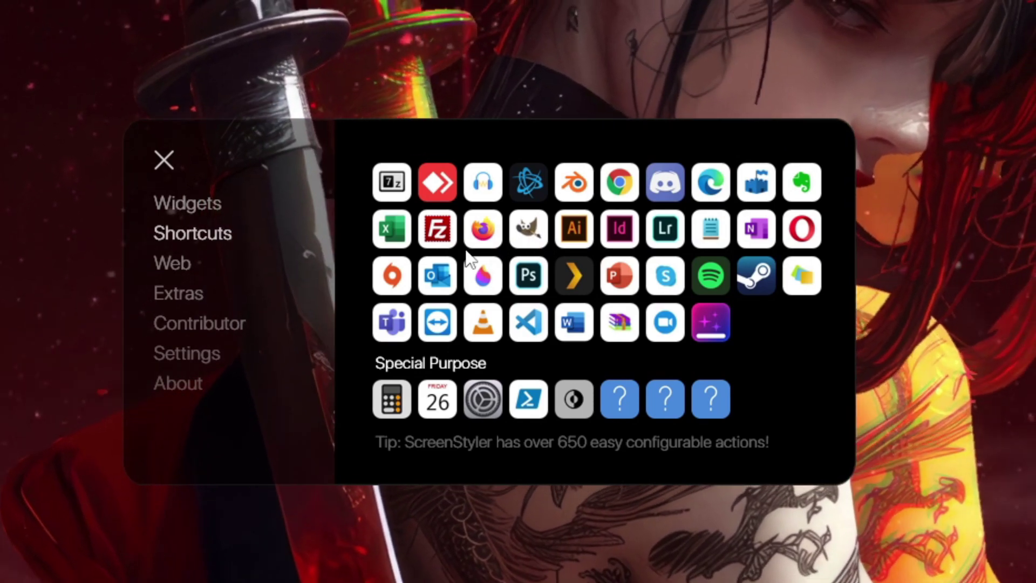
click(190, 264)
click(183, 294)
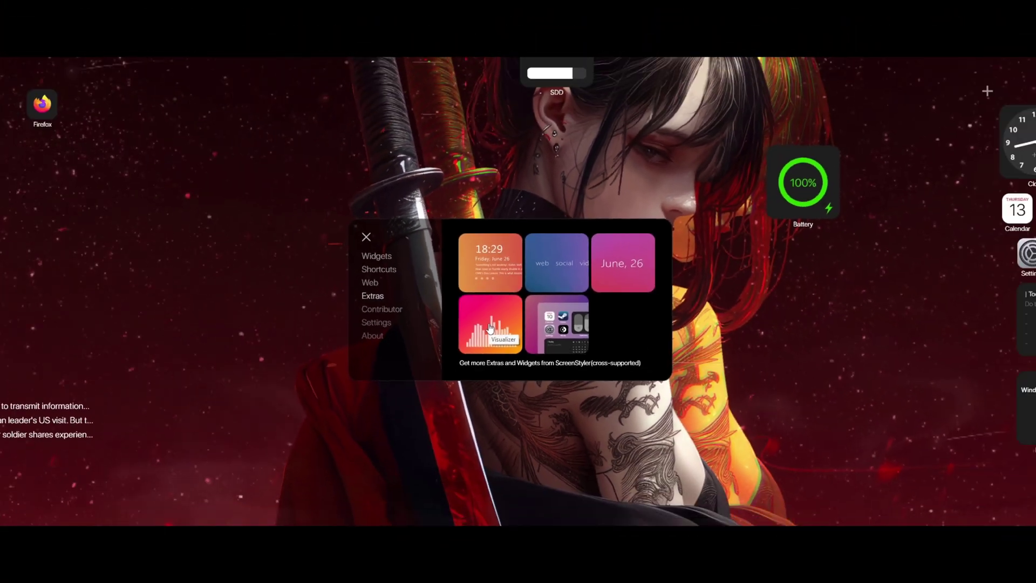
click(489, 327)
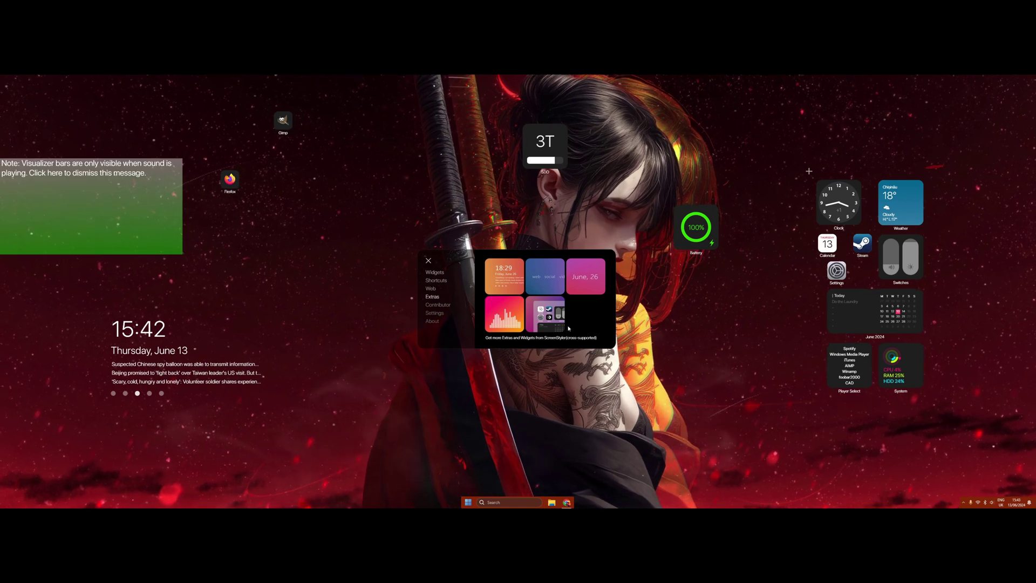
click(564, 324)
drag(89, 151, 378, 275)
click(435, 313)
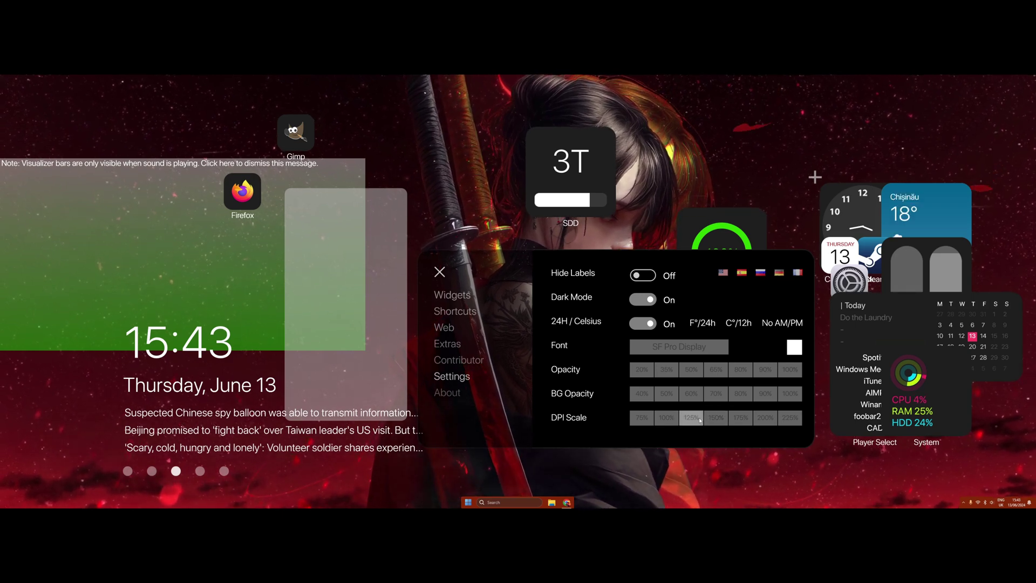
click(700, 420)
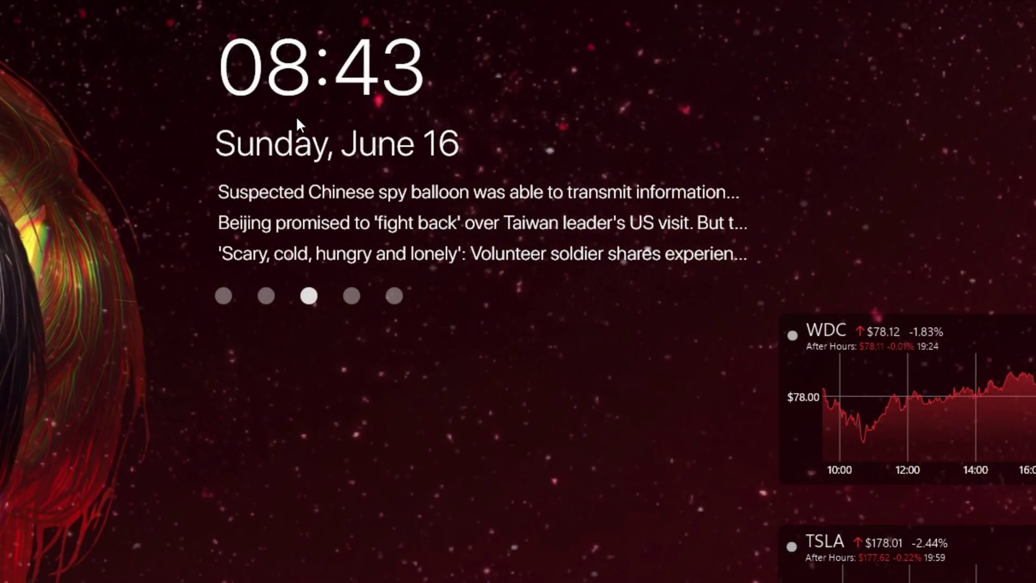
- Turn off the news headlines under the clock with the DisableNews setting
right_click(296, 117)
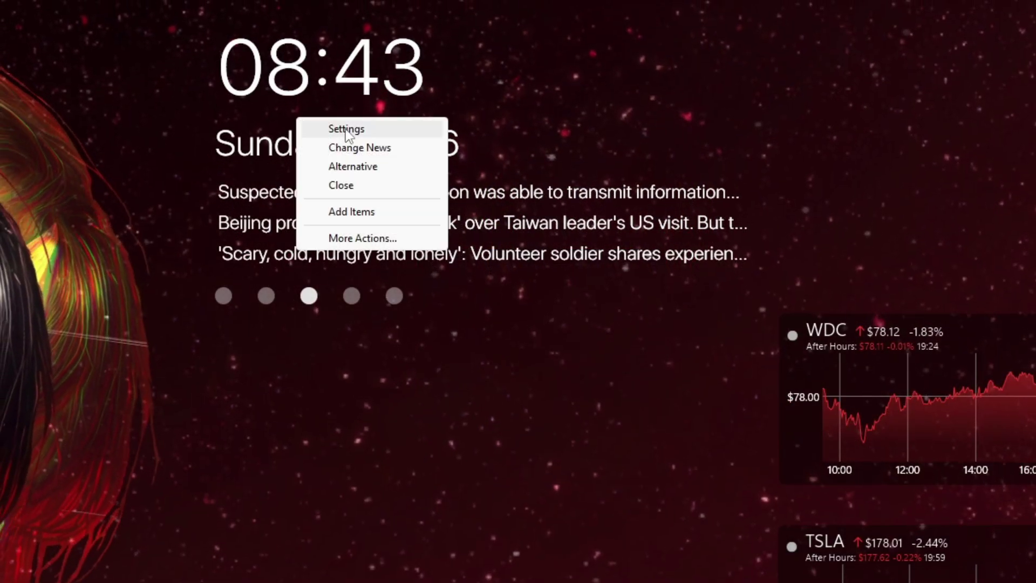
click(348, 129)
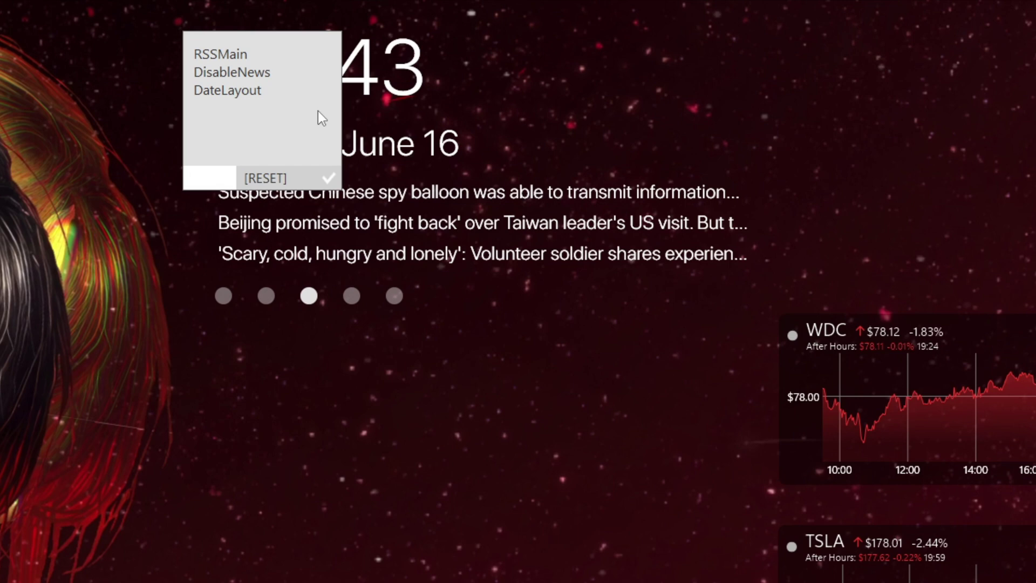
click(251, 76)
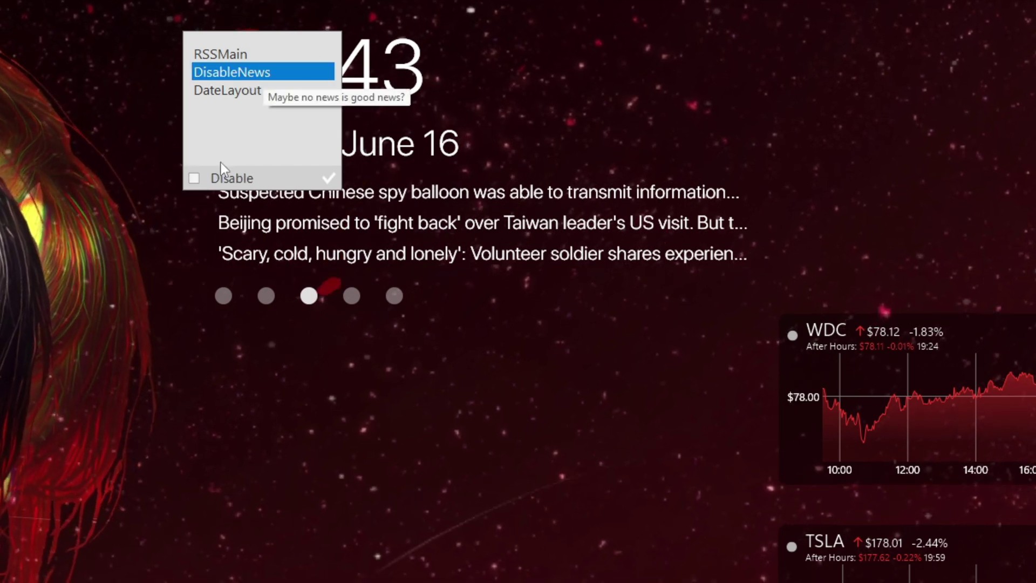
click(193, 178)
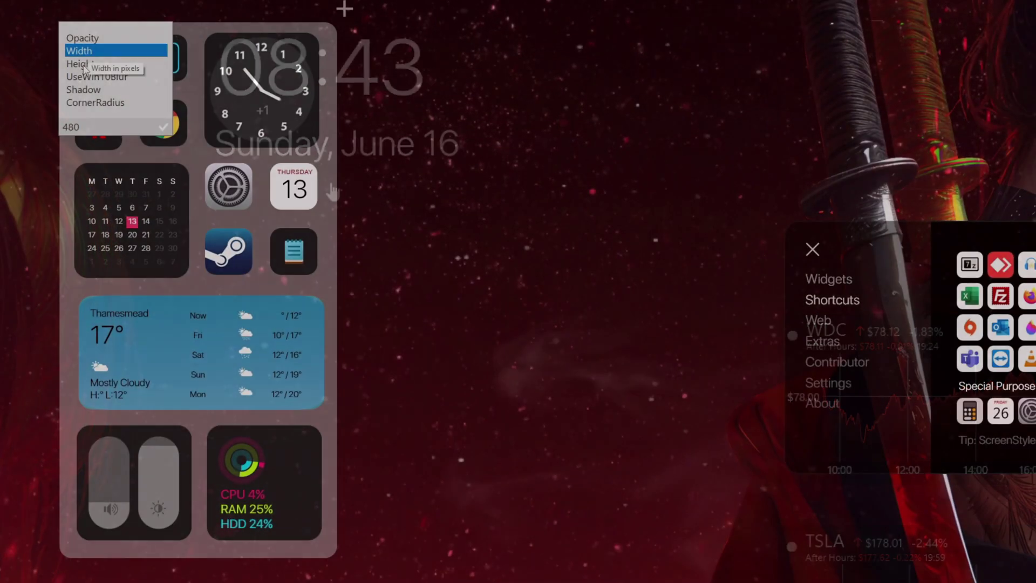
- Enter a new Height value for the widget stack panel and apply its settings
click(84, 65)
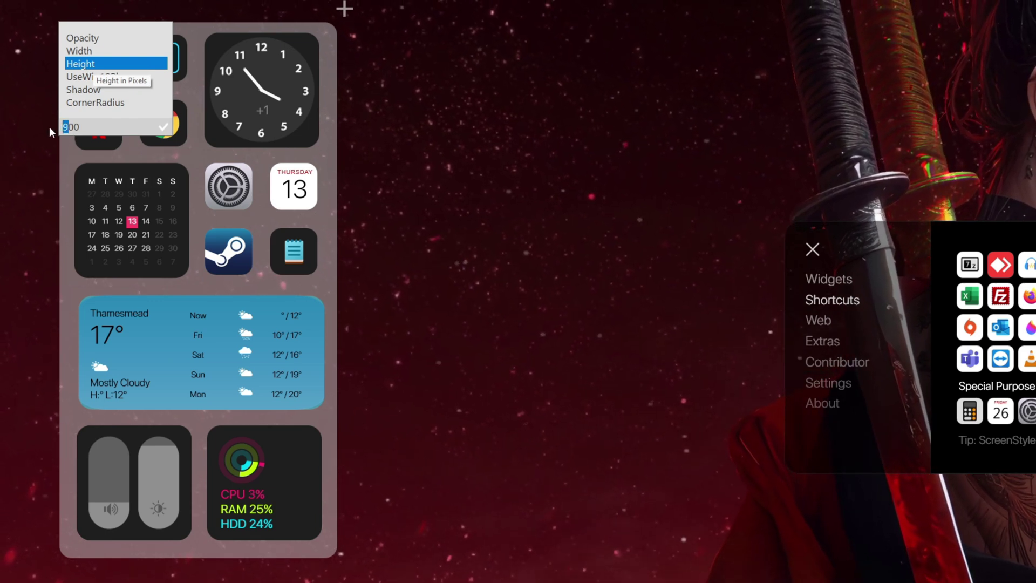
text(10)
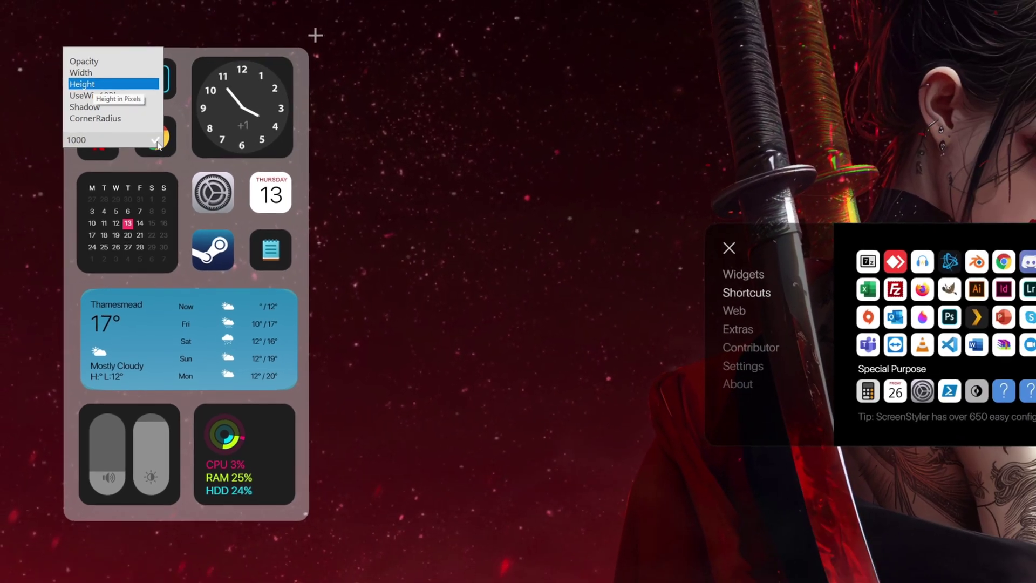
click(156, 142)
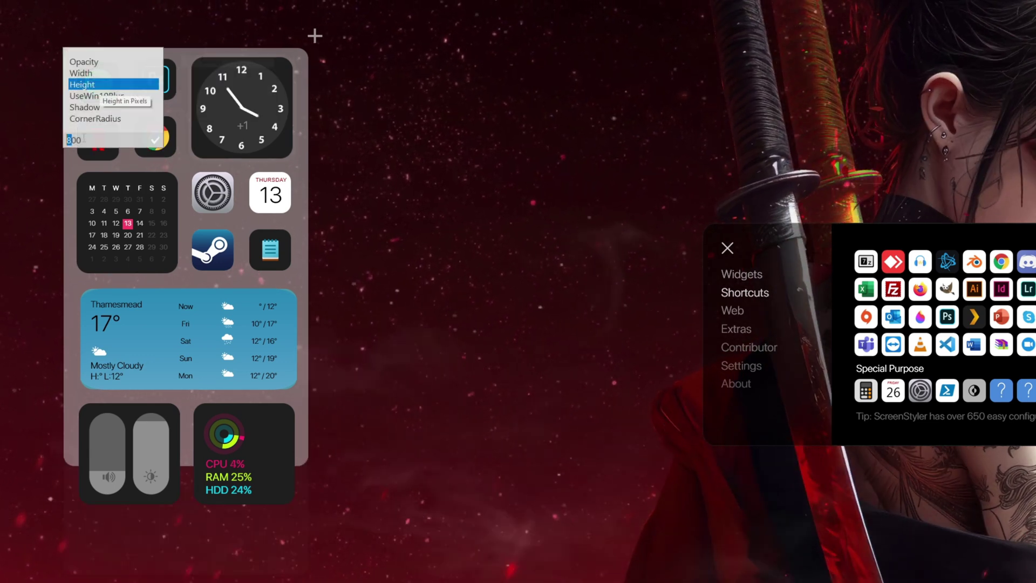
click(81, 73)
click(94, 85)
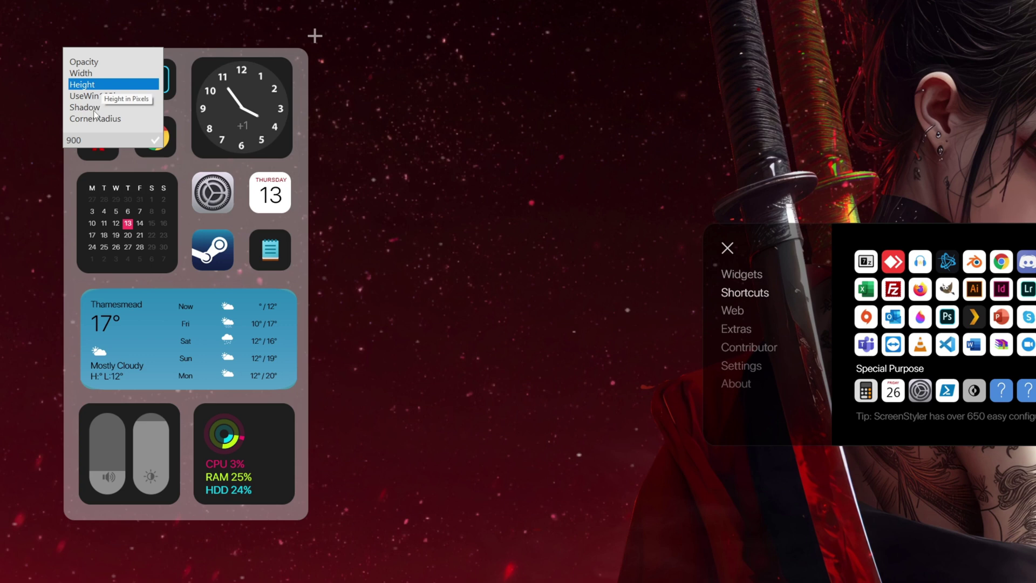
click(85, 106)
click(95, 118)
click(155, 141)
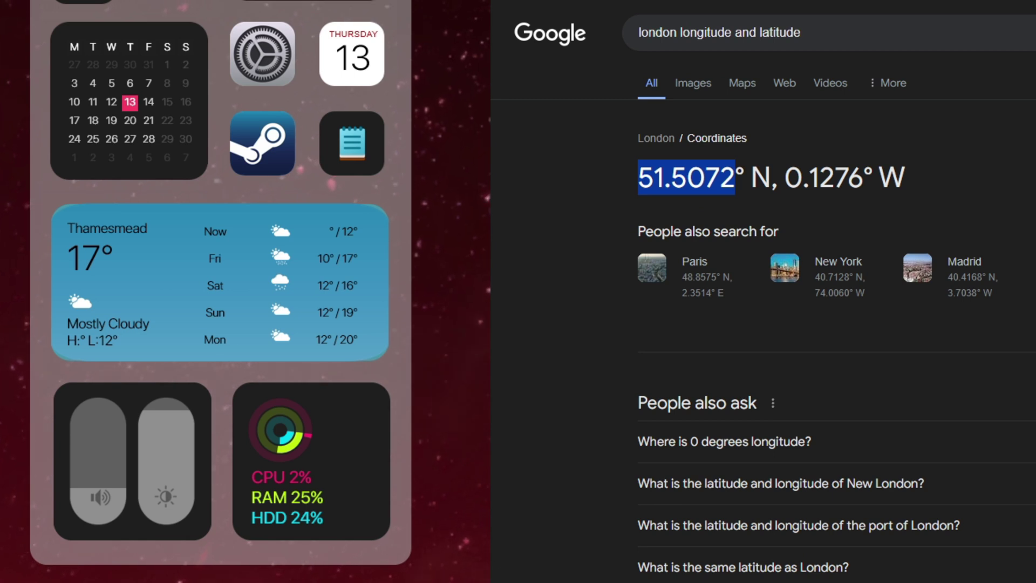
- Paste London's latitude 51.5072 into the weather widget's Latitude setting
right_click(126, 251)
click(173, 263)
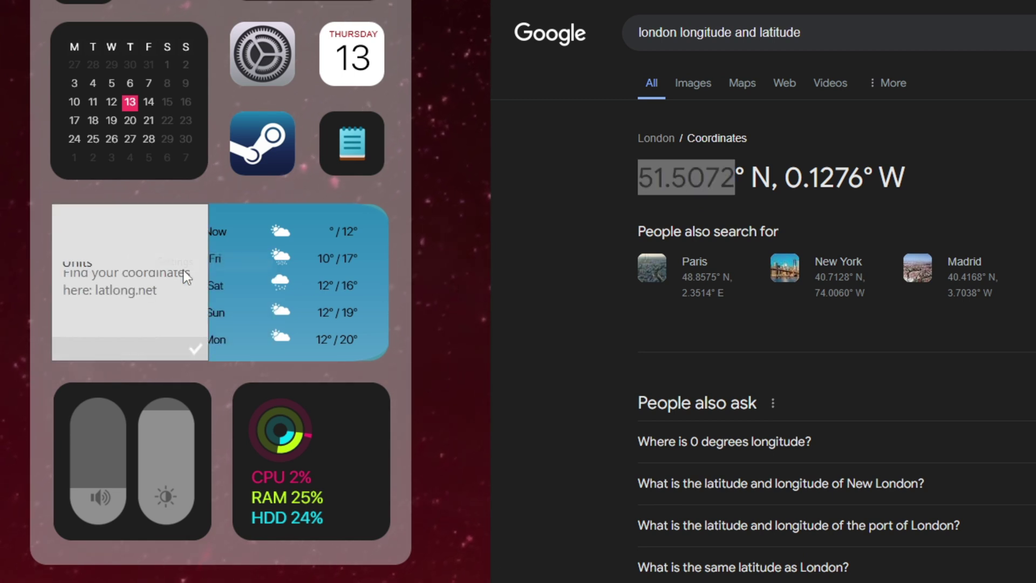
click(89, 226)
text(51.5072)
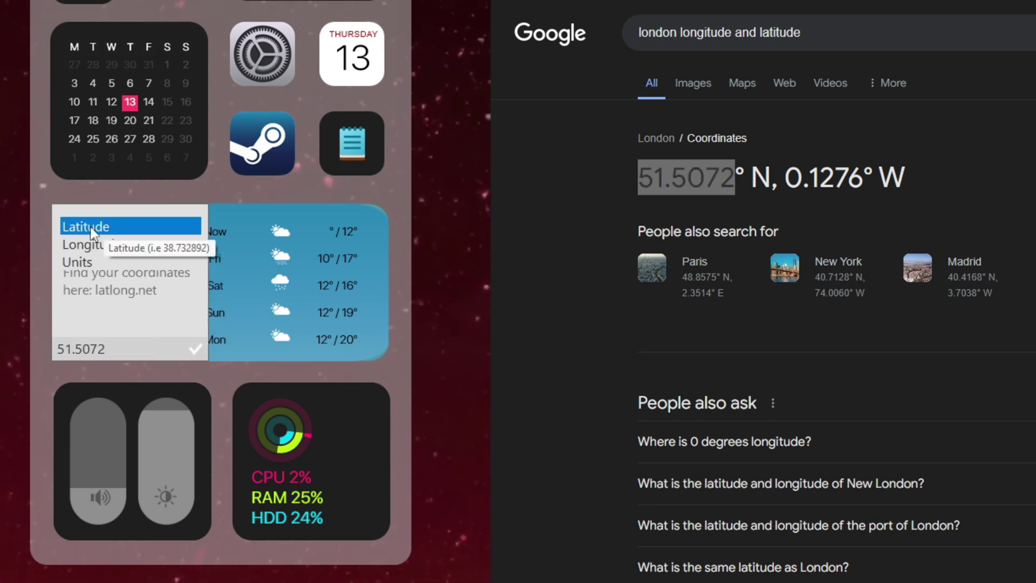
drag(112, 342, 78, 350)
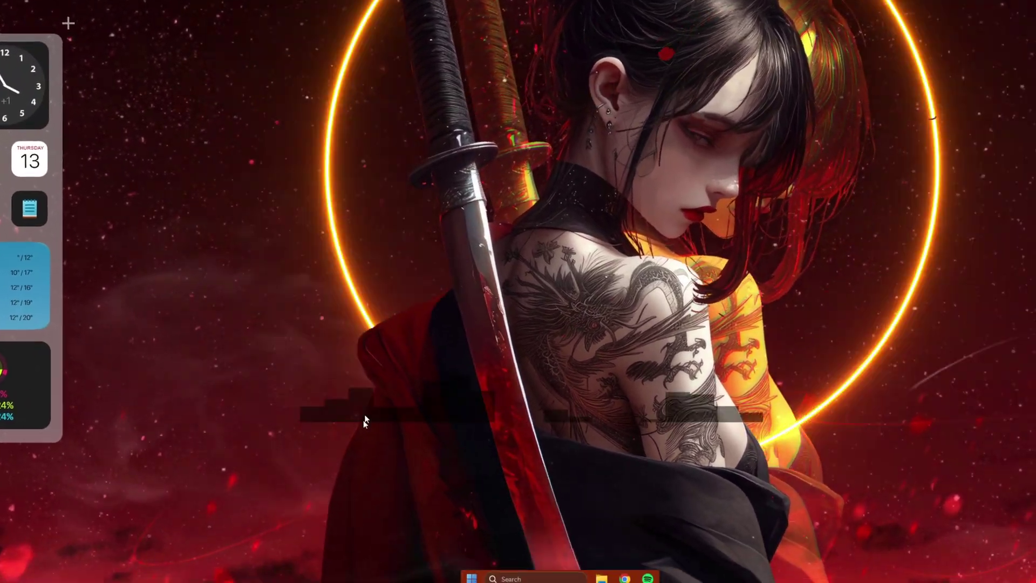
- Review the visualizer's BarsOpacity, GridAlpha, WidthX, Spacing and Sensitivity settings
right_click(326, 567)
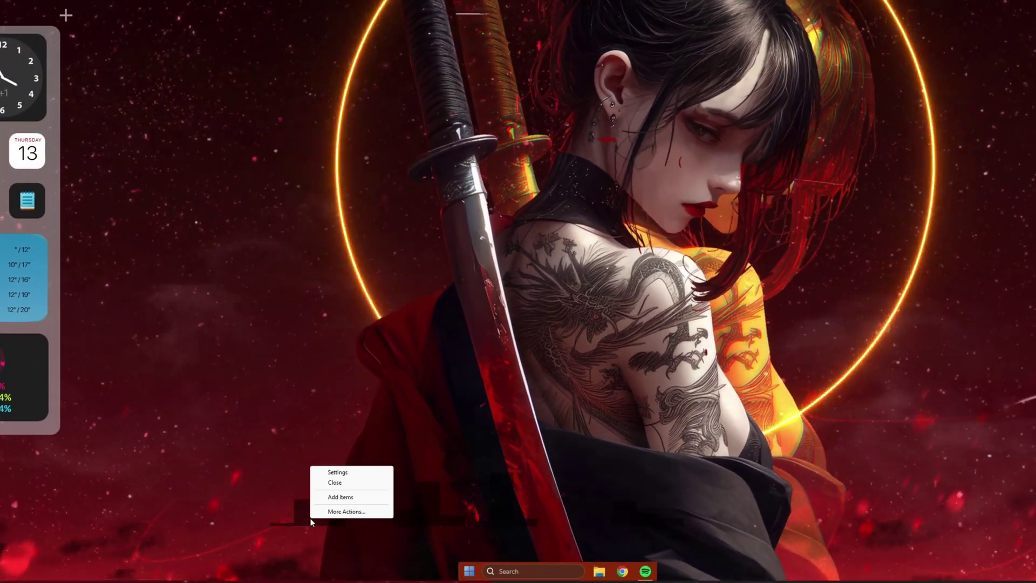
click(351, 519)
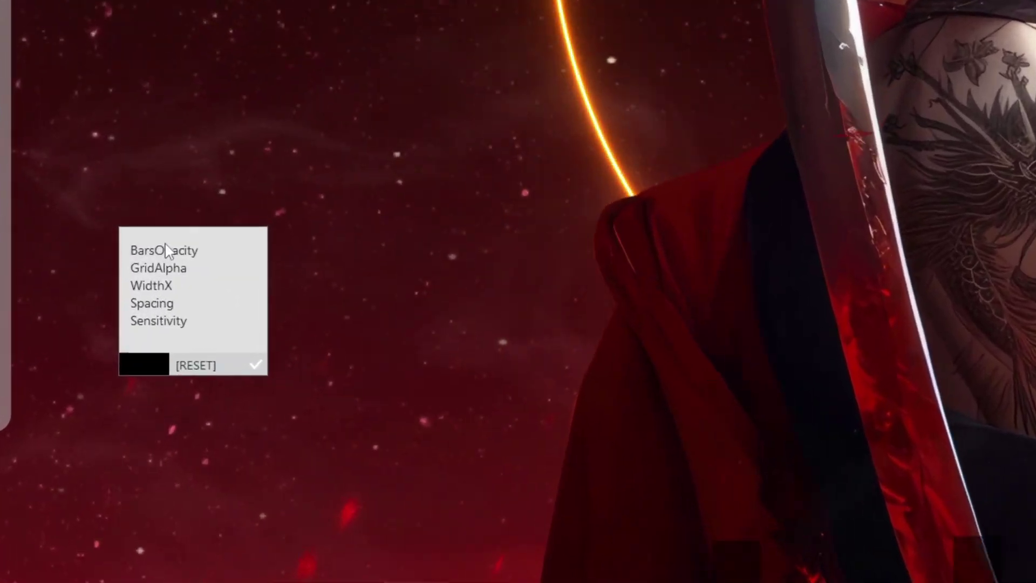
click(136, 342)
click(134, 350)
click(156, 270)
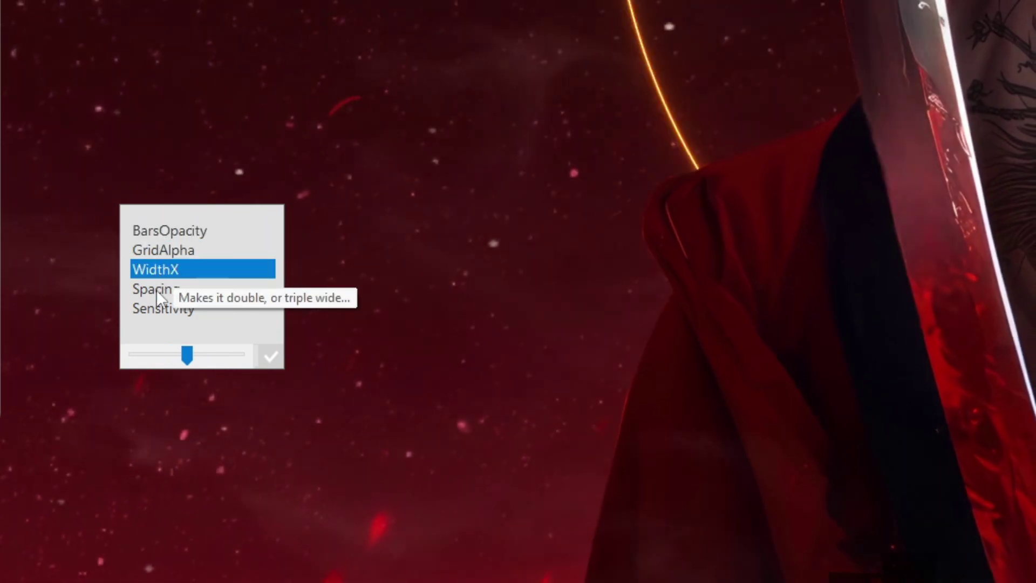
click(156, 290)
click(155, 309)
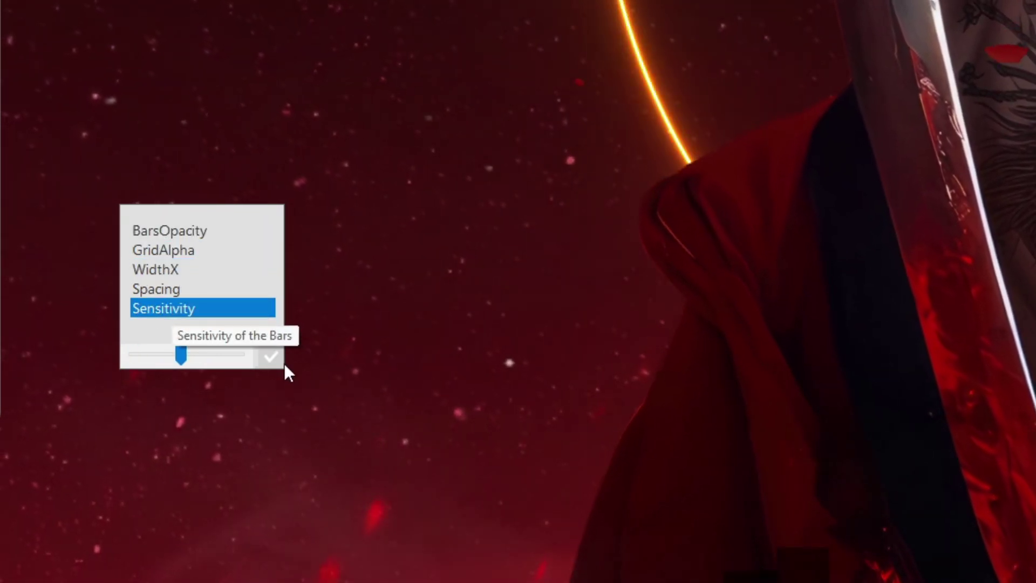
- Bring up the Visualizer skin's full settings through More Actions
right_click(659, 569)
click(658, 551)
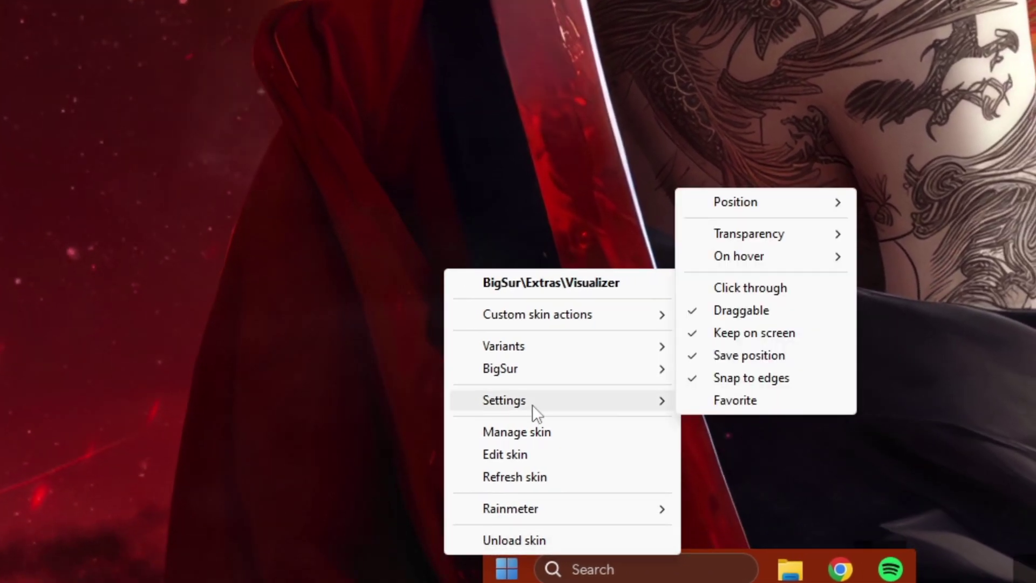
mouse_move(625, 390)
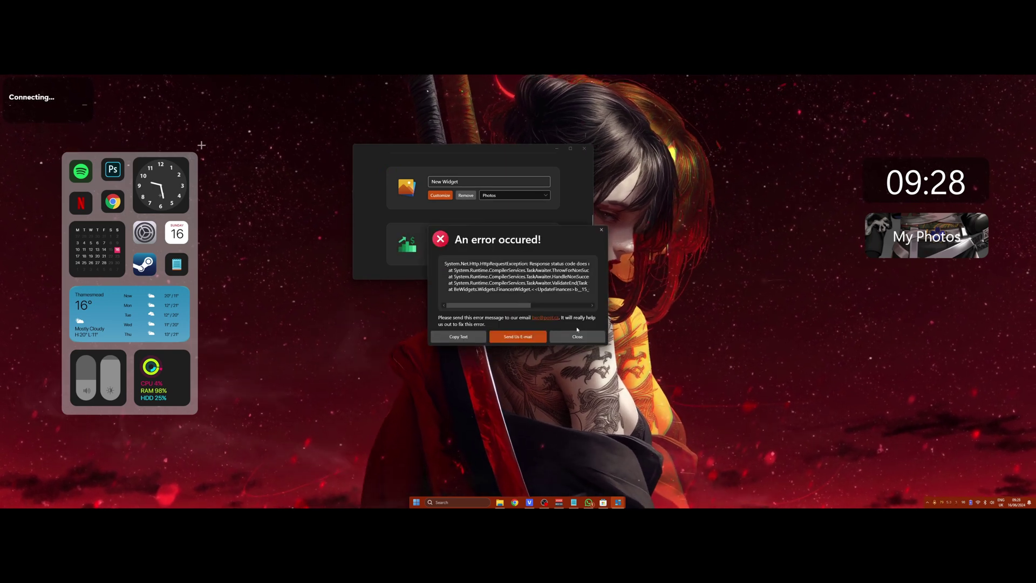
- Close the BeWidgets error dialog to continue setting up the Prague weather widget
click(576, 335)
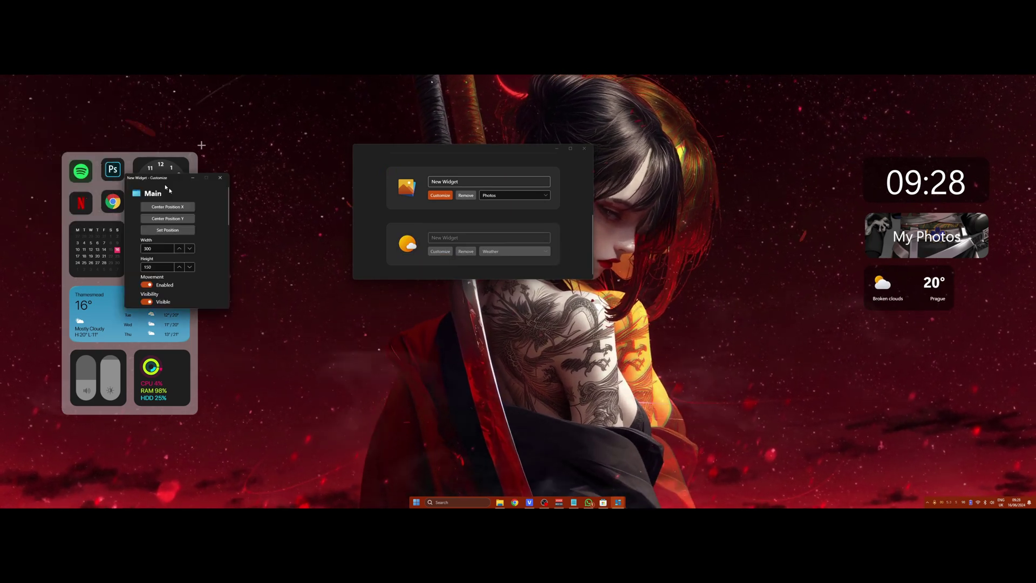